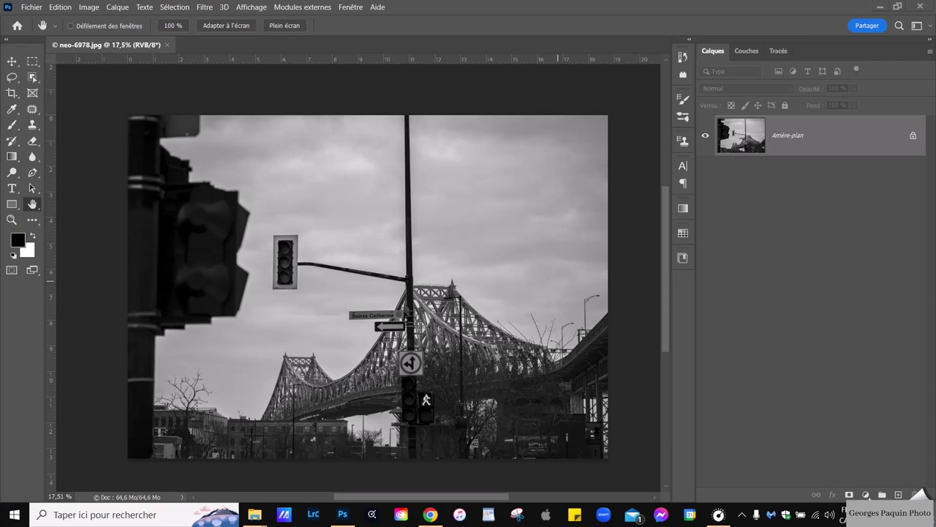
# Step: Add a red Couleur unie (solid colour) fill layer above the bridge photo
pyautogui.click(866, 495)
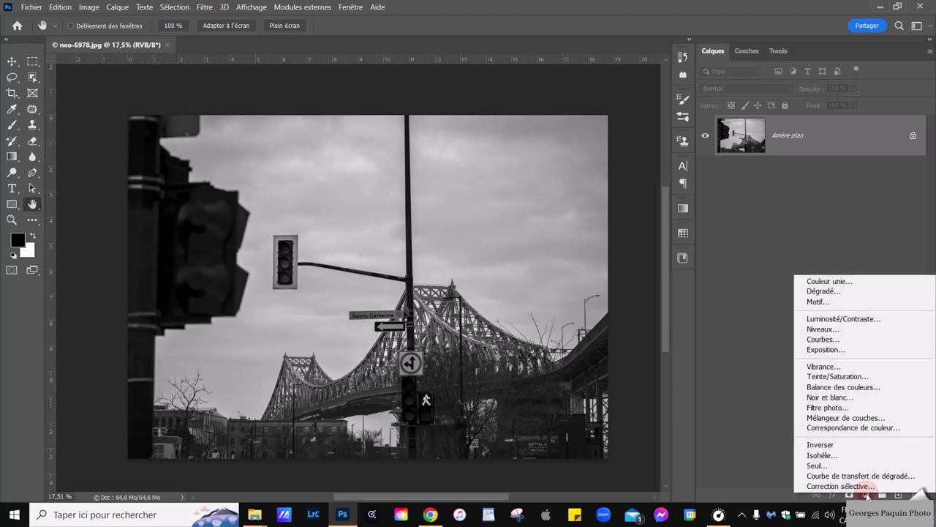
pyautogui.click(847, 287)
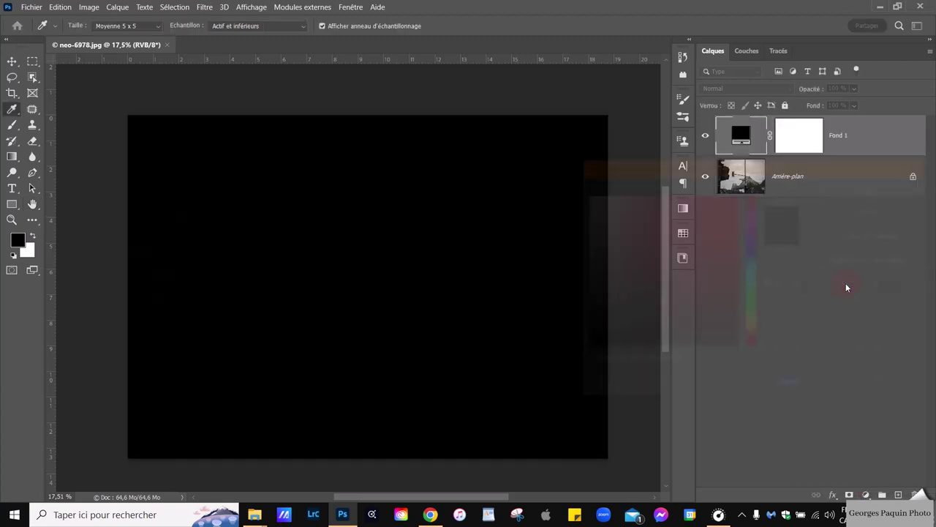
pyautogui.click(676, 226)
pyautogui.click(888, 188)
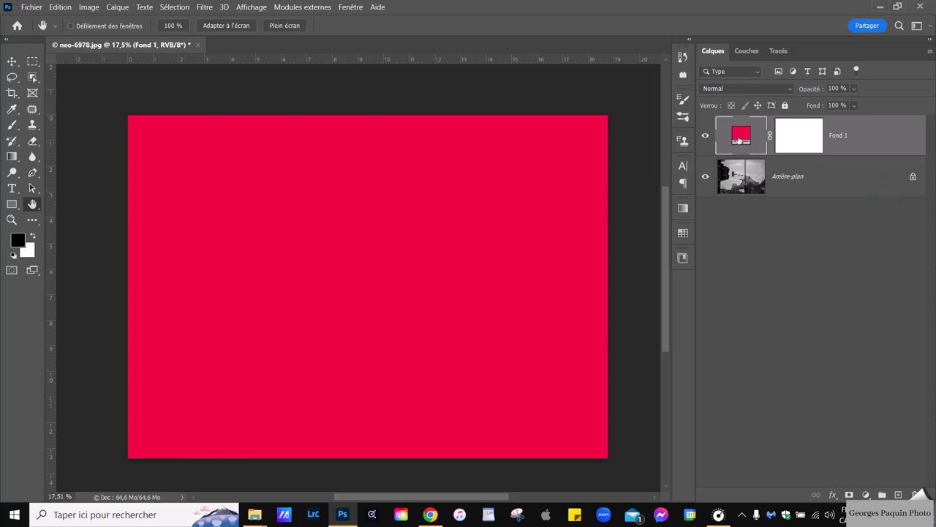
# Step: Hide and re-show the red Fond 1 fill to compare with the photo, leaving Fond 1 selected
pyautogui.click(706, 139)
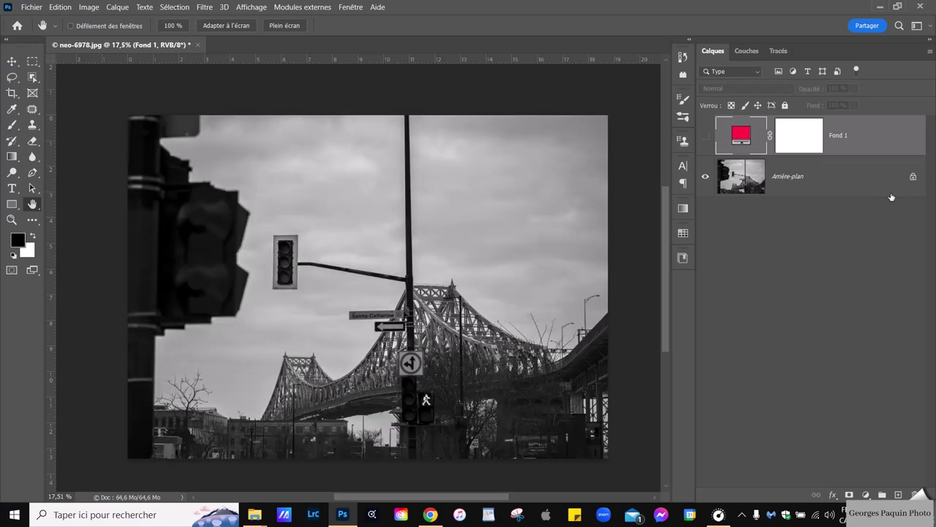
pyautogui.click(863, 185)
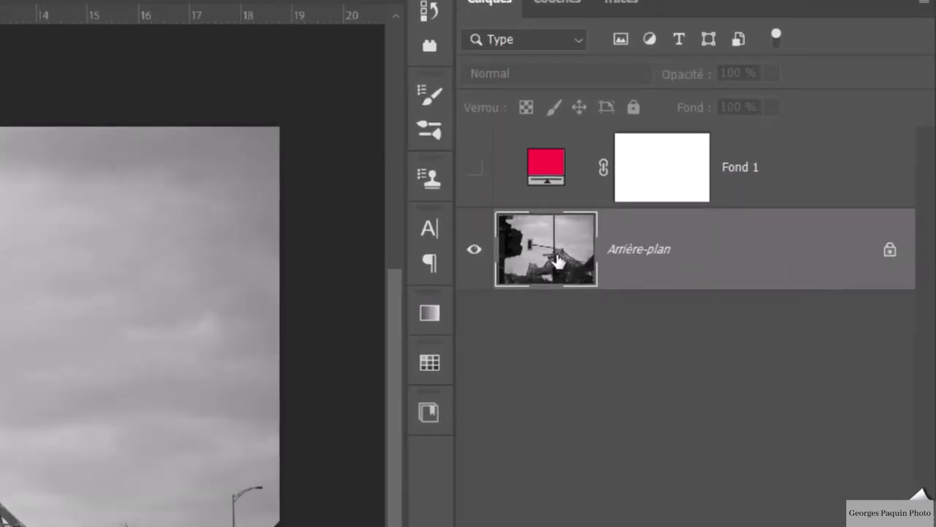
pyautogui.click(831, 179)
pyautogui.click(475, 169)
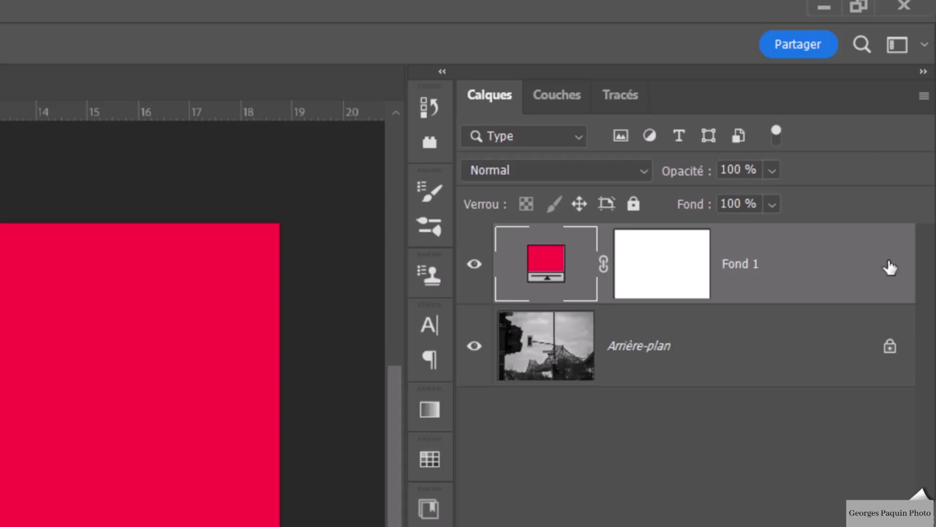
pyautogui.click(889, 266)
# Step: Open Fond 1's Options de fusion, keeping Comparaison sur set to Gris
pyautogui.doubleClick(890, 266)
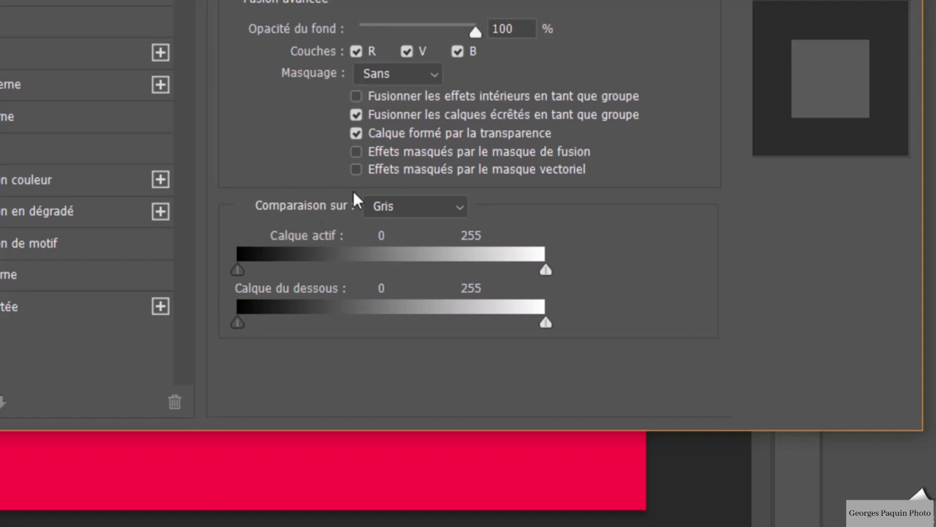
pyautogui.click(458, 203)
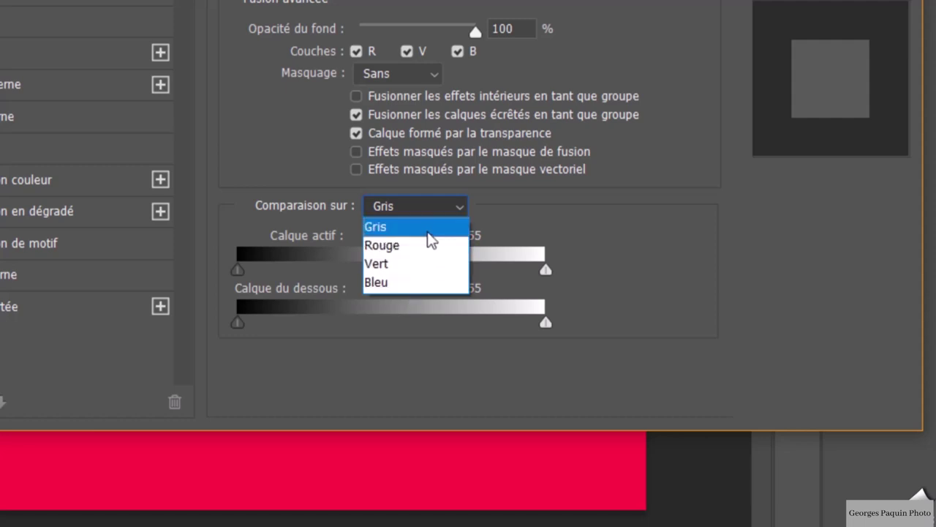
pyautogui.click(428, 232)
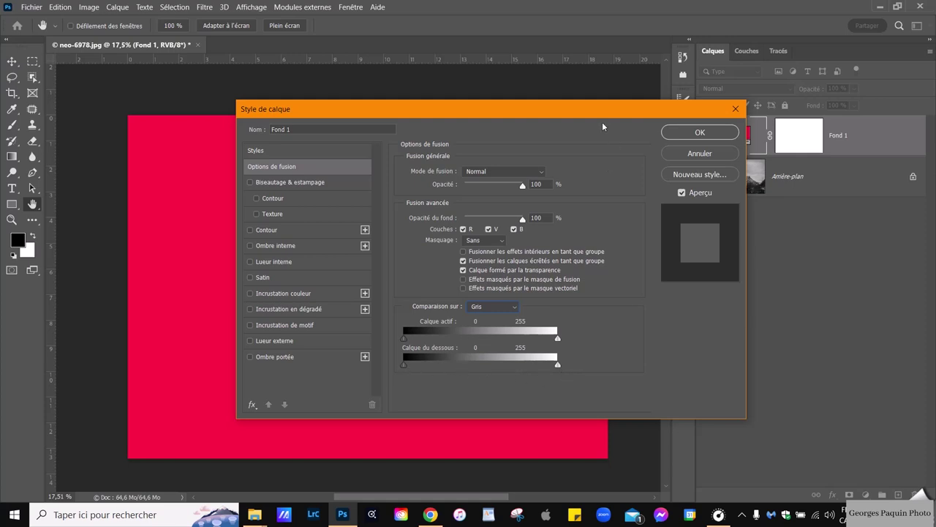
# Step: Set the Calque du dessous black slider to 74 so the photo's darkest tones show through
pyautogui.moveTo(602, 112); pyautogui.dragTo(736, 104)
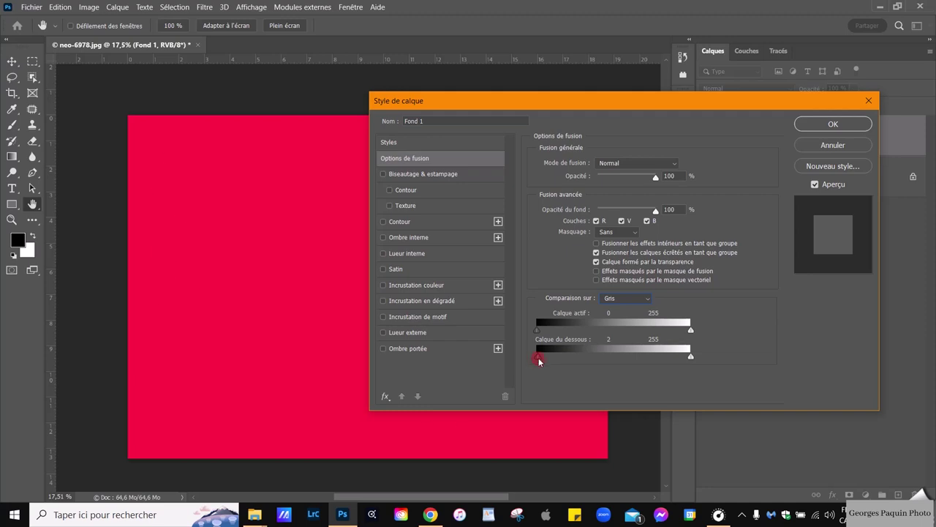
pyautogui.moveTo(537, 357); pyautogui.dragTo(605, 356)
pyautogui.moveTo(634, 97); pyautogui.dragTo(719, 83)
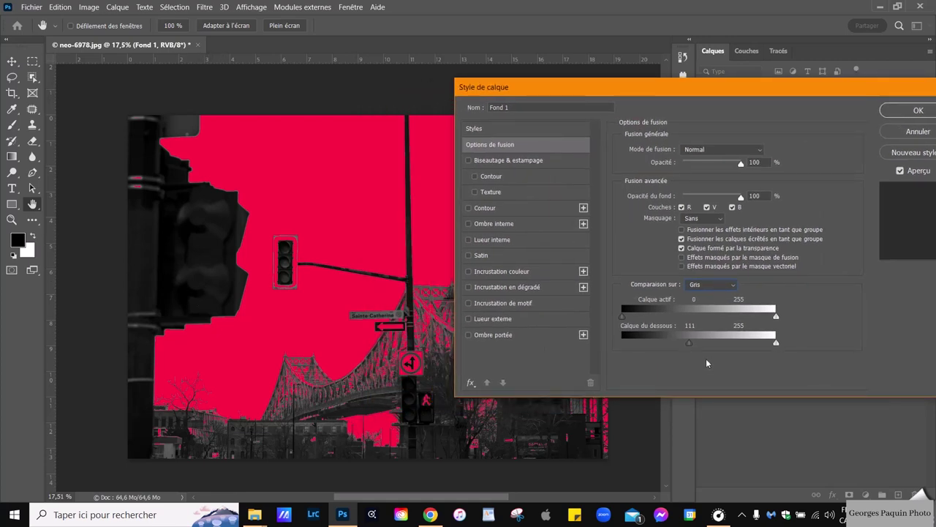
pyautogui.moveTo(690, 342)
pyautogui.mouseDown()
pyautogui.moveTo(622, 342)
pyautogui.moveTo(654, 354)
pyautogui.mouseUp()
pyautogui.click(620, 344)
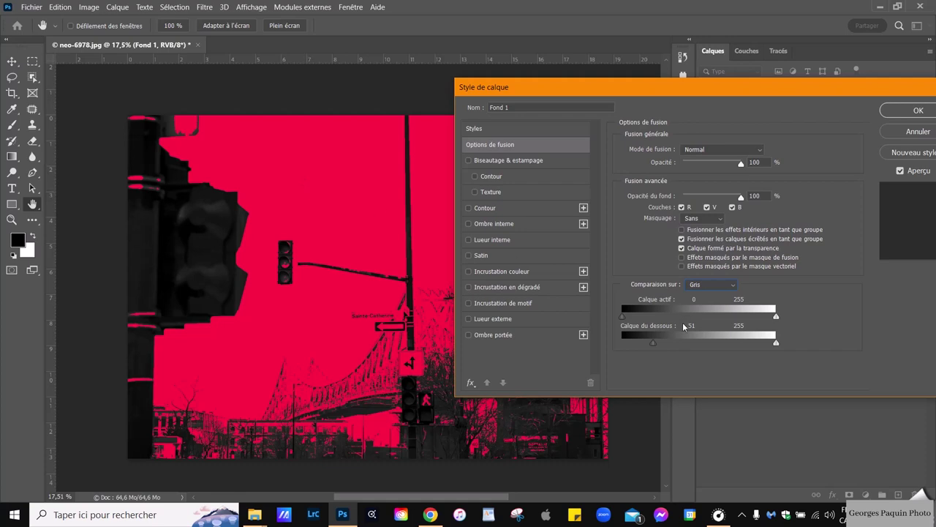
pyautogui.moveTo(653, 342); pyautogui.dragTo(666, 342)
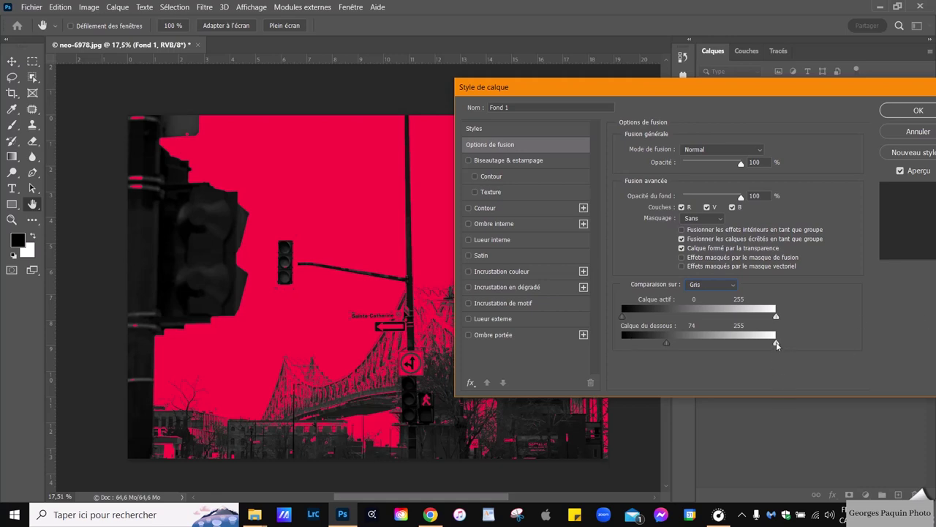
# Step: Set the Calque du dessous blend range to 29–216 so deep shadows and bright highlights show through
pyautogui.moveTo(777, 343); pyautogui.dragTo(733, 344)
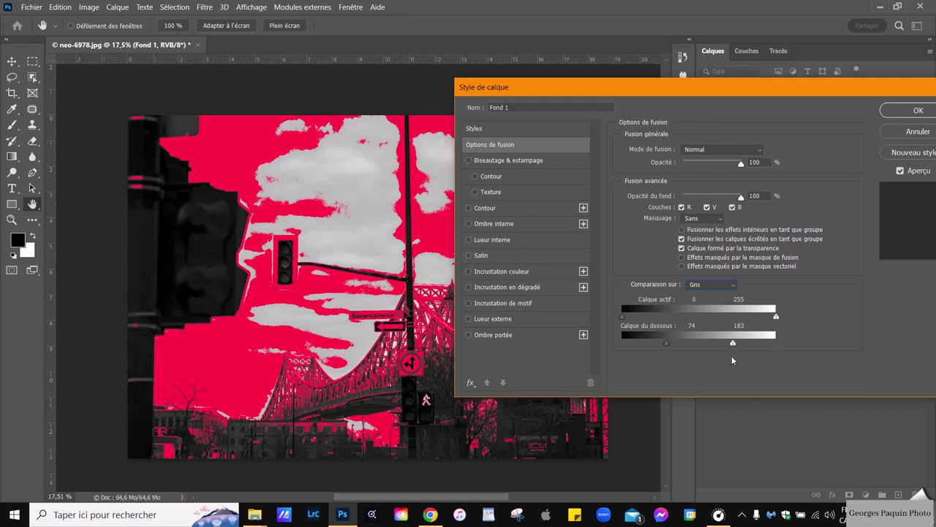
pyautogui.moveTo(666, 343); pyautogui.dragTo(640, 343)
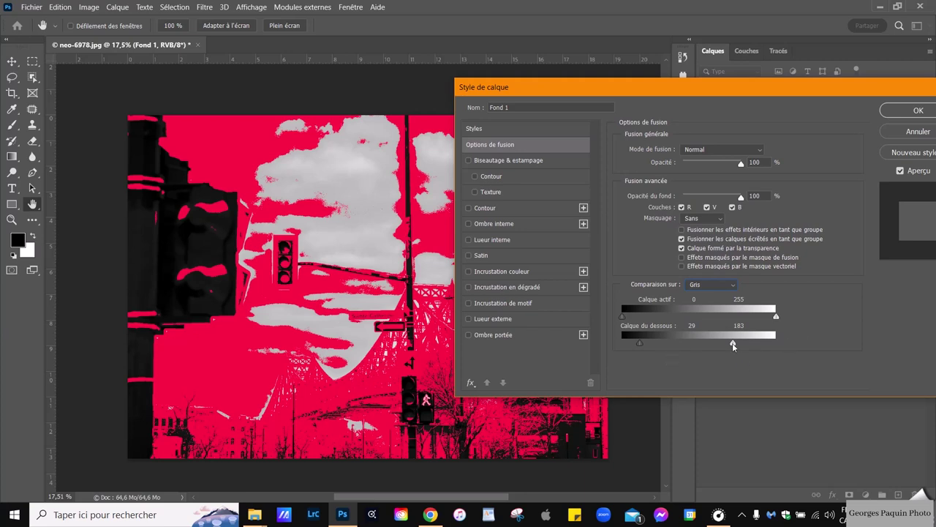
pyautogui.moveTo(733, 344); pyautogui.dragTo(753, 343)
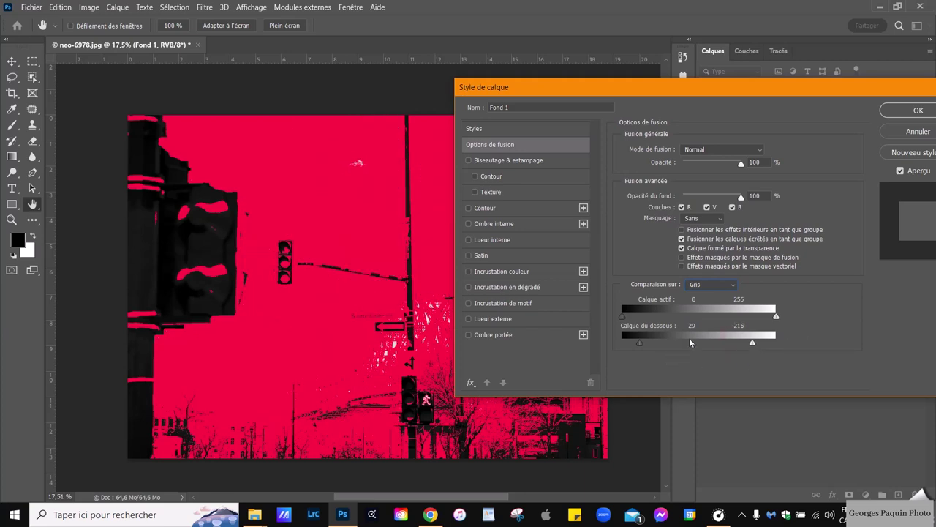
pyautogui.moveTo(790, 87); pyautogui.dragTo(495, 103)
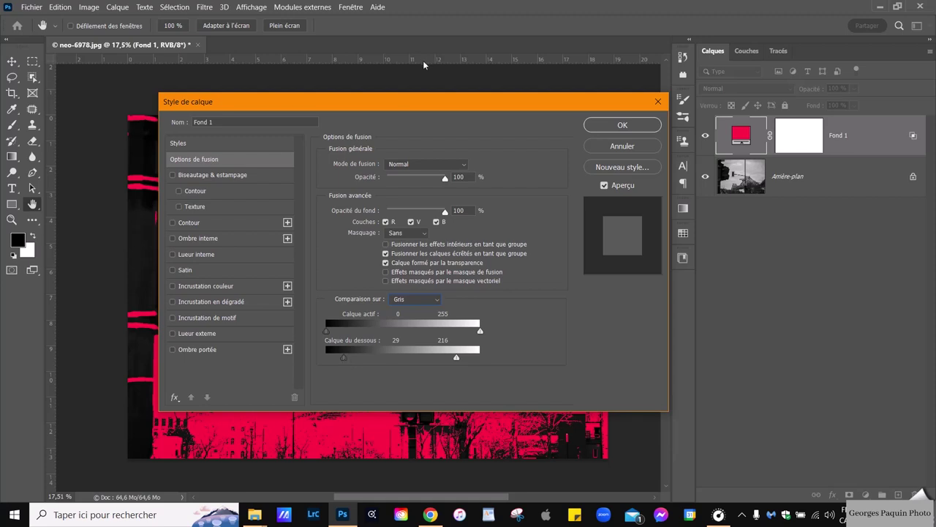
# Step: Reset the Calque du dessous black slider to 0 and set the white slider to 183
pyautogui.moveTo(389, 109); pyautogui.dragTo(604, 109)
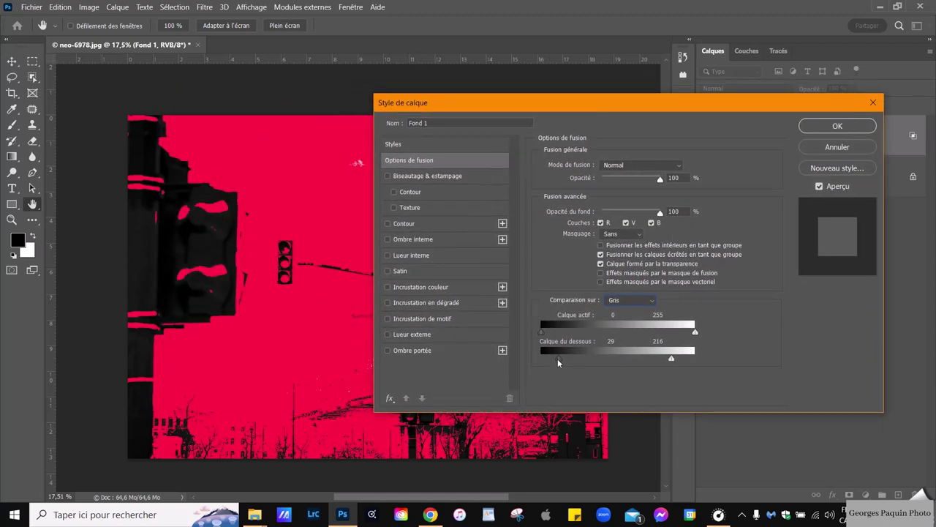
pyautogui.moveTo(559, 358); pyautogui.dragTo(610, 360)
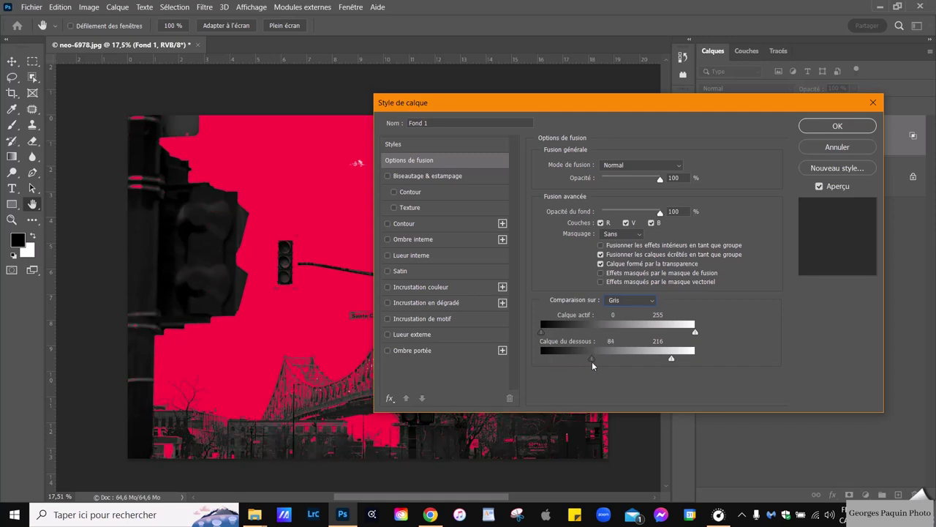
pyautogui.moveTo(672, 358); pyautogui.dragTo(695, 357)
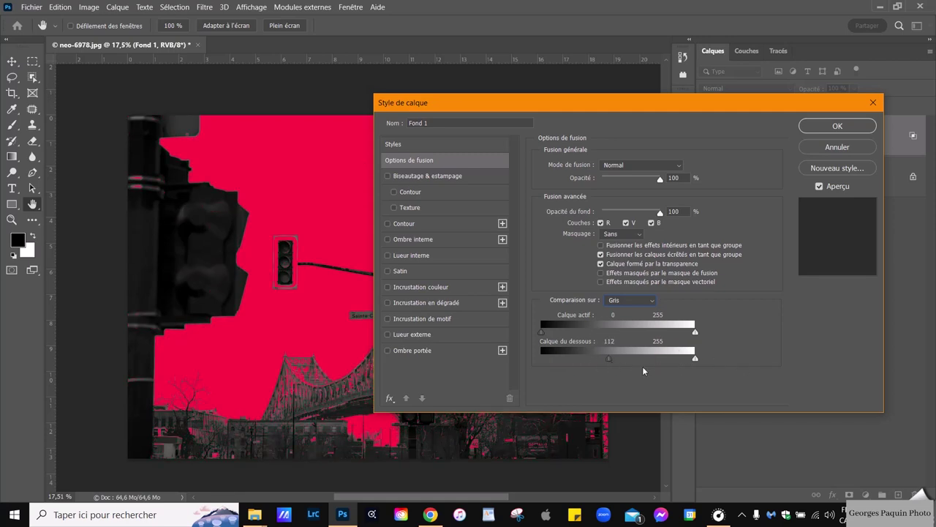
pyautogui.moveTo(608, 359); pyautogui.dragTo(541, 358)
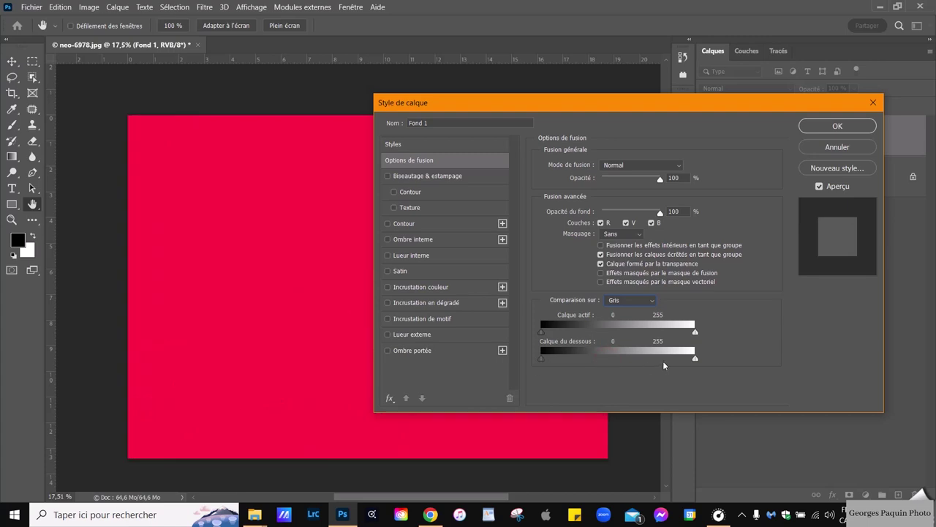
pyautogui.moveTo(695, 358); pyautogui.dragTo(654, 360)
pyautogui.moveTo(576, 103); pyautogui.dragTo(692, 89)
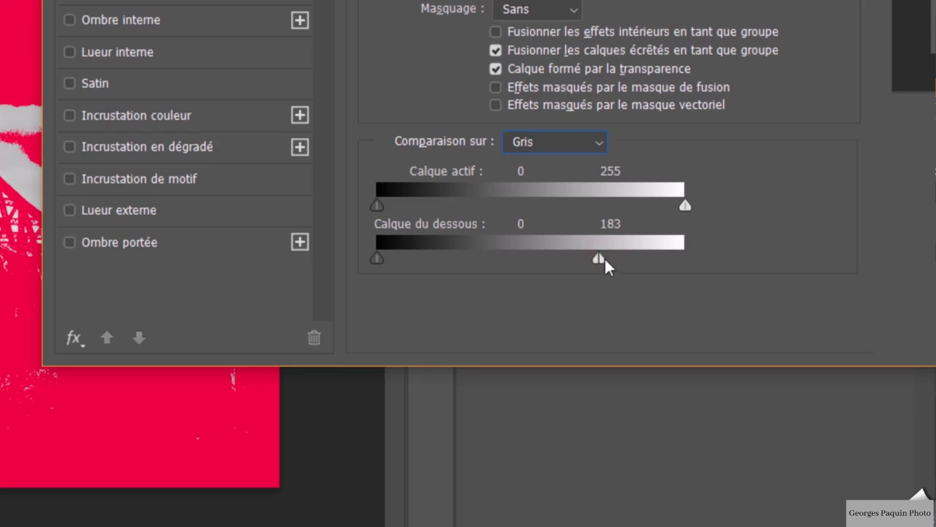
# Step: After trying split highlight values, return the Calque du dessous white slider to 255
pyautogui.moveTo(605, 257)
pyautogui.mouseDown()
pyautogui.moveTo(630, 266)
pyautogui.moveTo(591, 260)
pyautogui.moveTo(541, 279)
pyautogui.mouseUp()
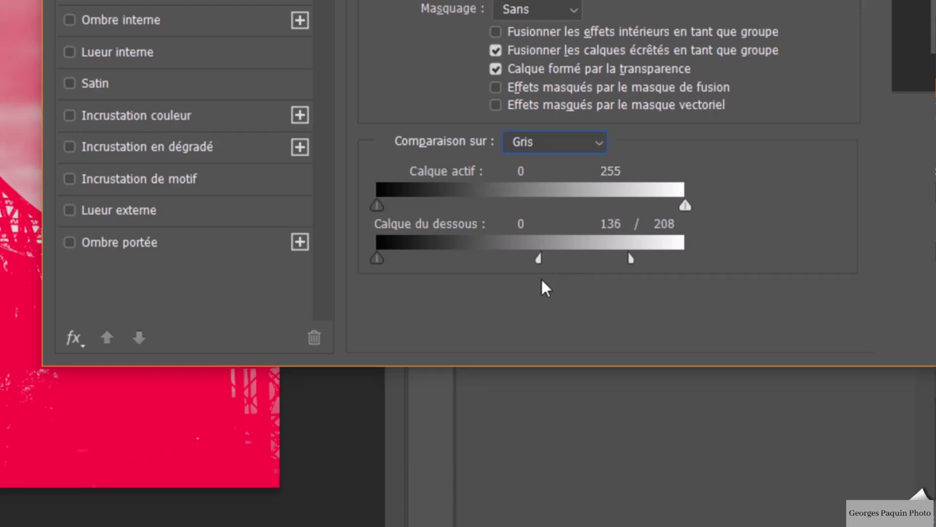
pyautogui.moveTo(629, 258); pyautogui.dragTo(616, 265)
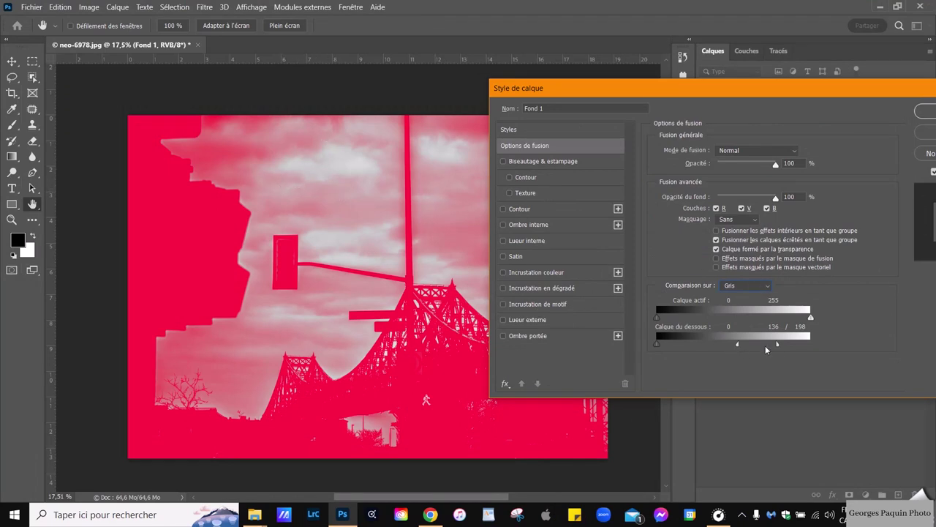
pyautogui.moveTo(778, 344)
pyautogui.mouseDown()
pyautogui.moveTo(787, 345)
pyautogui.moveTo(738, 345)
pyautogui.mouseUp()
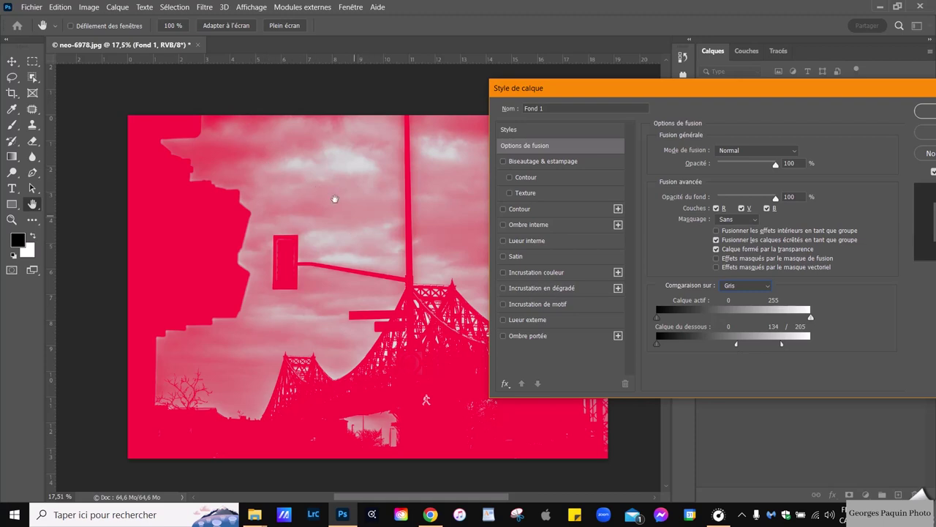
pyautogui.moveTo(781, 343); pyautogui.dragTo(774, 346)
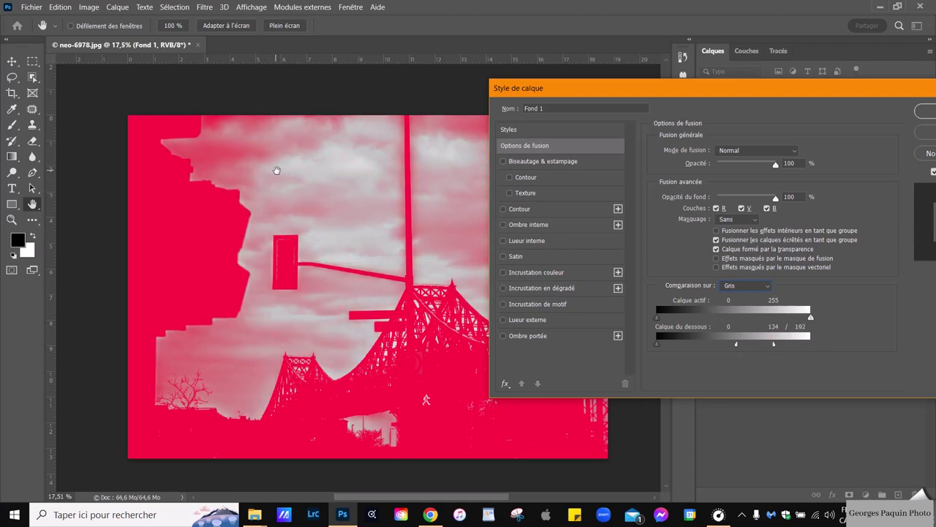
pyautogui.moveTo(737, 345)
pyautogui.mouseDown()
pyautogui.moveTo(781, 343)
pyautogui.moveTo(762, 355)
pyautogui.mouseUp()
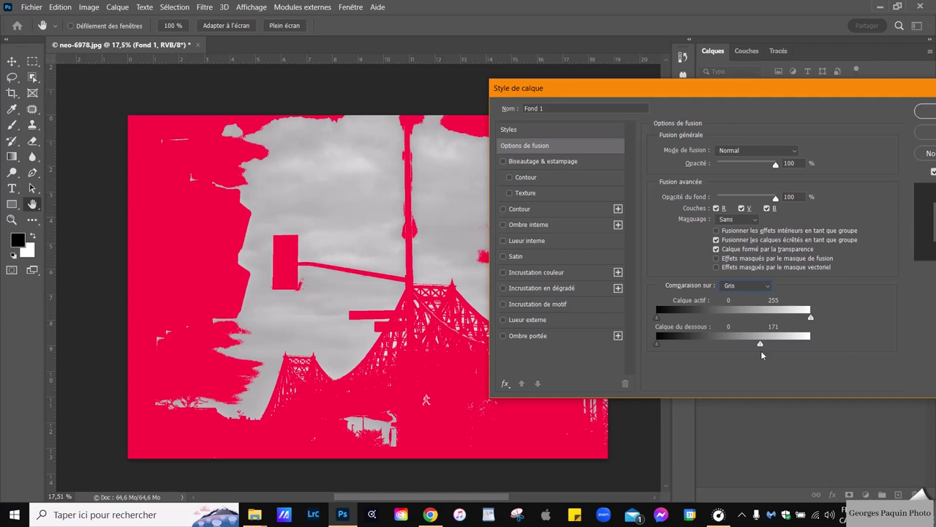
pyautogui.moveTo(760, 345); pyautogui.dragTo(834, 342)
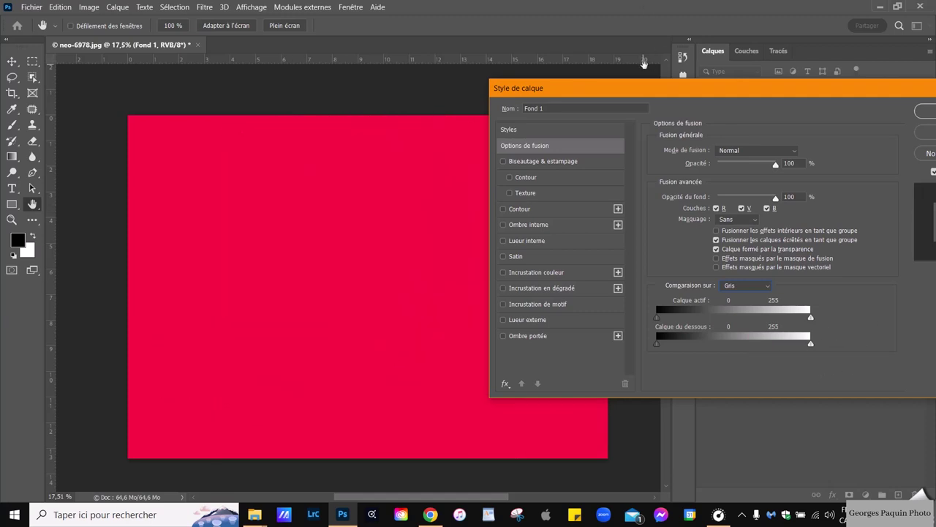
pyautogui.moveTo(637, 90); pyautogui.dragTo(500, 70)
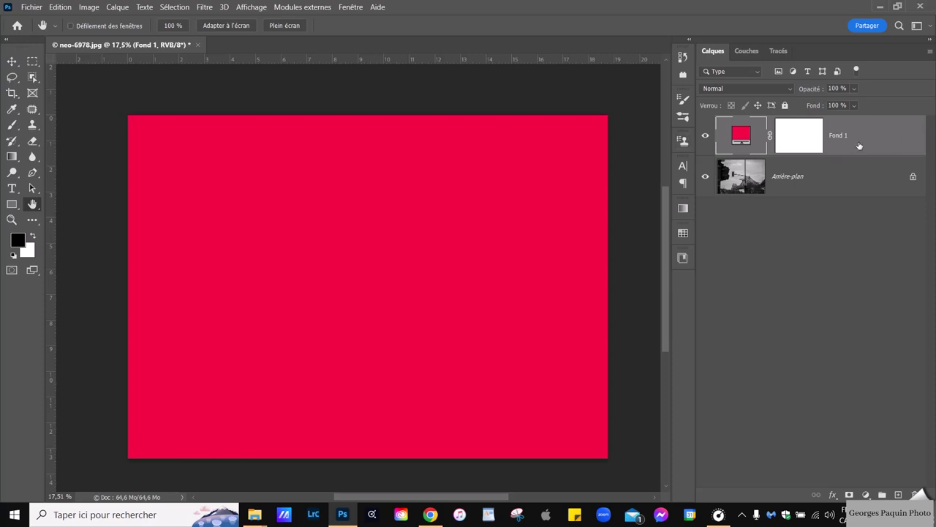
pyautogui.click(910, 144)
# Step: Reopen the Layer Style blending options for the Fond 1 layer
pyautogui.doubleClick(910, 144)
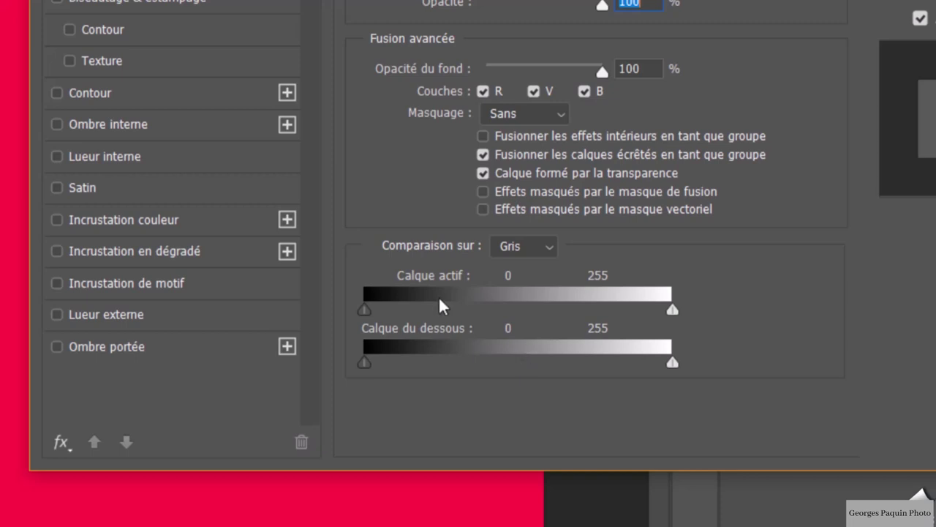
# Step: Drag the Underlying Layer black and white sliders inward so shadows and highlights show through
pyautogui.moveTo(364, 365); pyautogui.dragTo(430, 365)
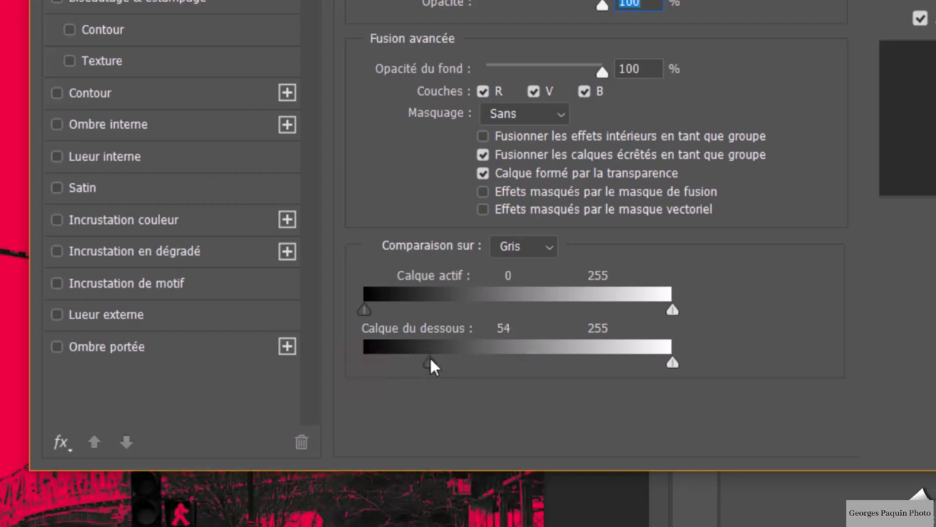
pyautogui.moveTo(672, 363); pyautogui.dragTo(565, 364)
pyautogui.moveTo(431, 361); pyautogui.dragTo(437, 362)
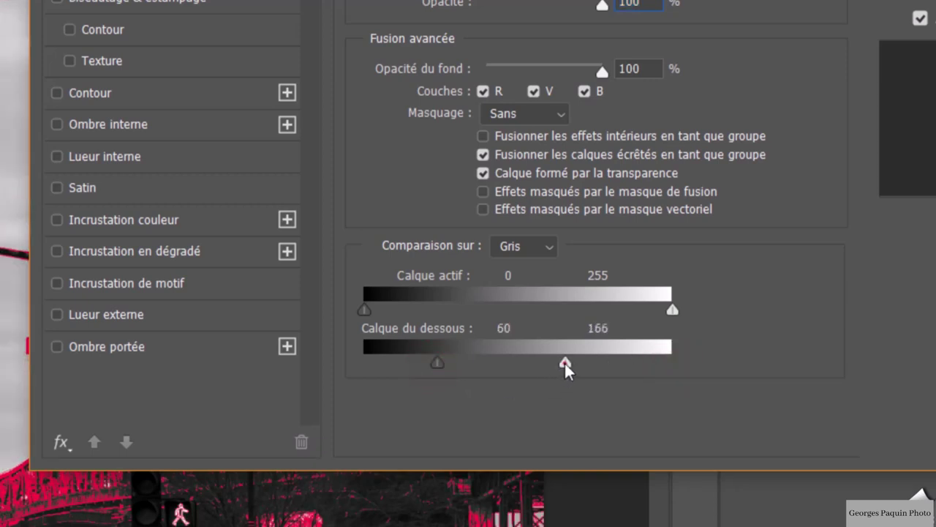
pyautogui.moveTo(565, 363); pyautogui.dragTo(549, 365)
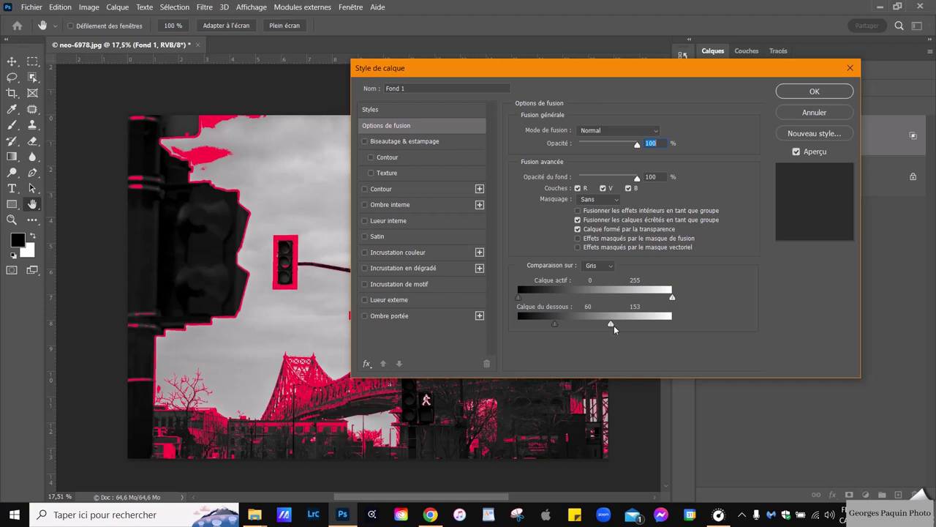
# Step: Alt-split both sliders into feathered ranges of 29/83 and 147/188
pyautogui.press('alt')
pyautogui.keyDown('alt'); pyautogui.click(613, 324); pyautogui.keyUp('alt')
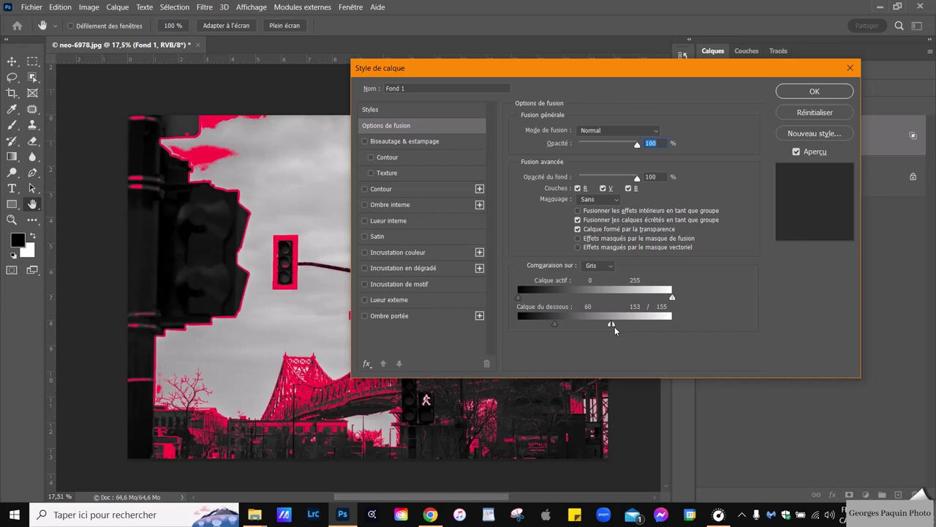
pyautogui.hotkey('alt', 'q')
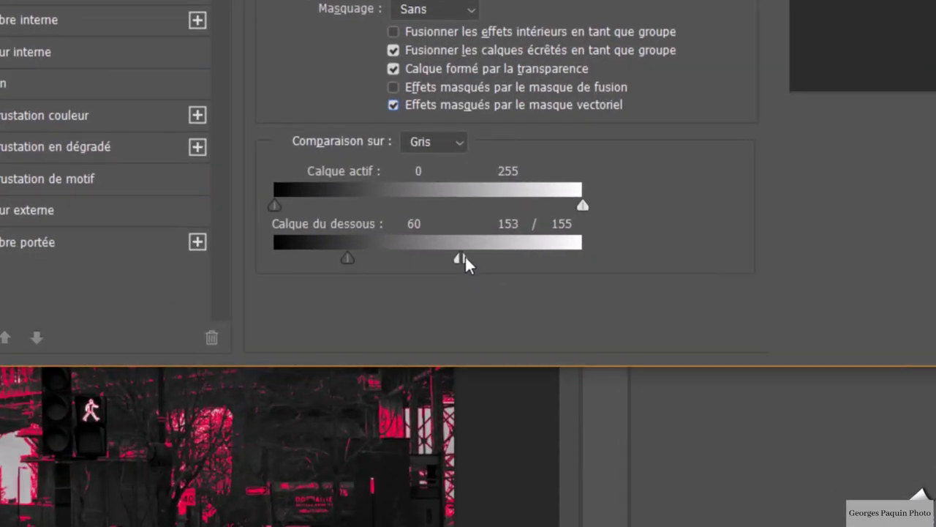
pyautogui.moveTo(465, 257)
pyautogui.mouseDown()
pyautogui.moveTo(505, 260)
pyautogui.moveTo(449, 260)
pyautogui.mouseUp()
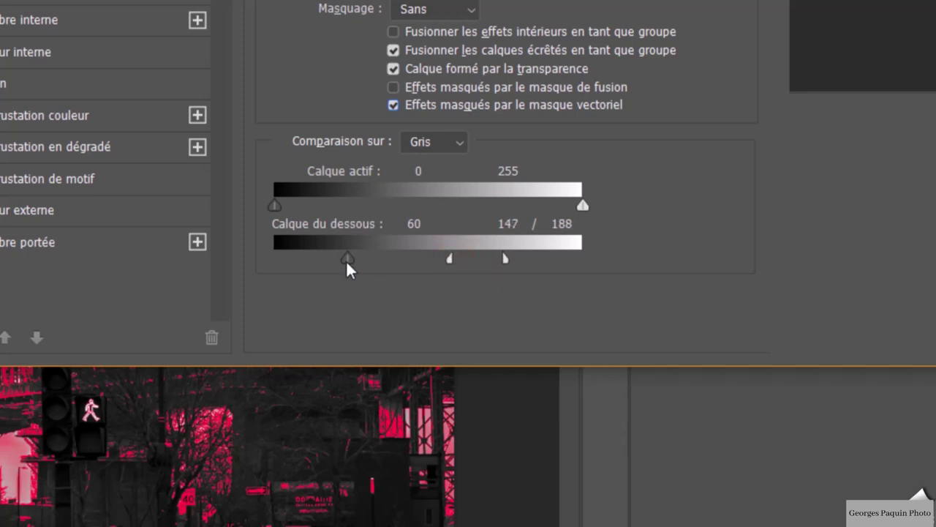
pyautogui.moveTo(347, 259); pyautogui.dragTo(309, 290)
pyautogui.moveTo(350, 259); pyautogui.dragTo(377, 261)
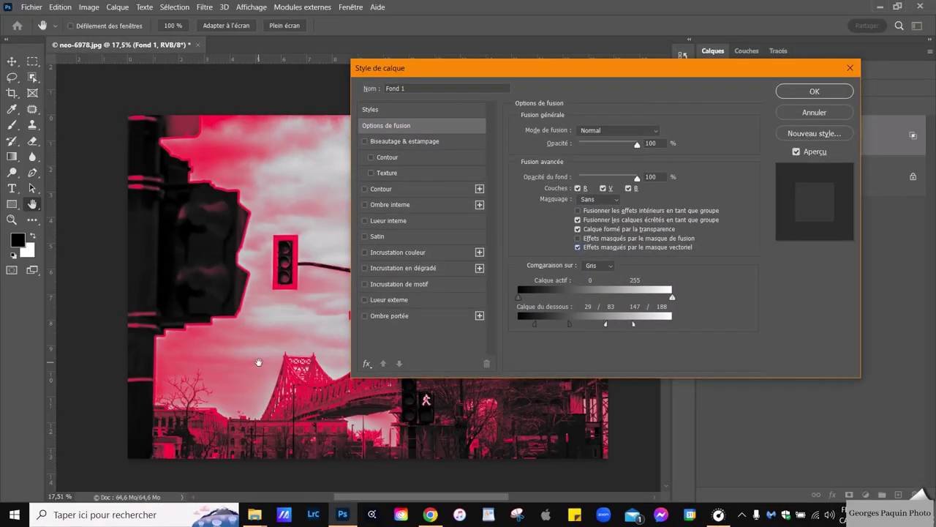
# Step: Apply the blending settings, then delete the red Fond 1 layer
pyautogui.click(831, 92)
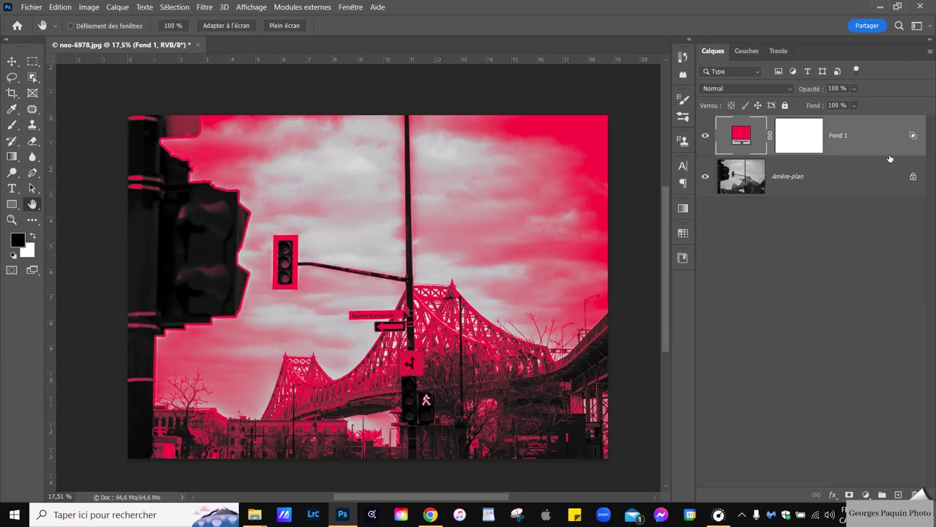
pyautogui.moveTo(892, 137); pyautogui.dragTo(915, 494)
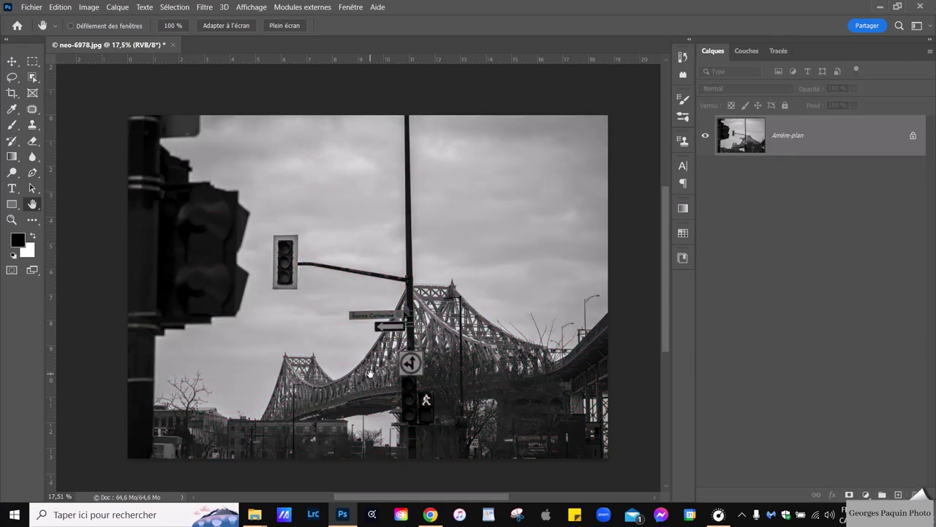
pyautogui.moveTo(255, 514)
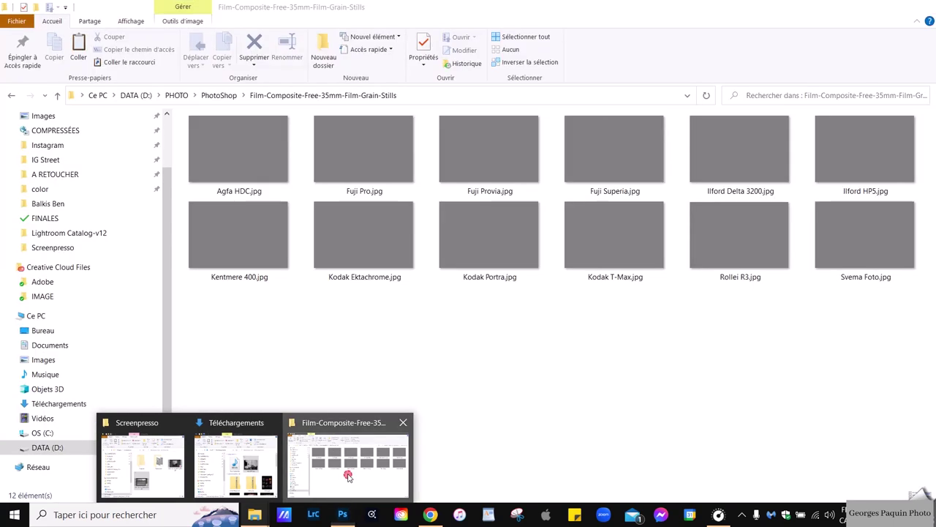
# Step: Drag Ilford HP5.jpg from the Film-Composite folder onto the Photoshop canvas
pyautogui.click(346, 476)
pyautogui.click(892, 7)
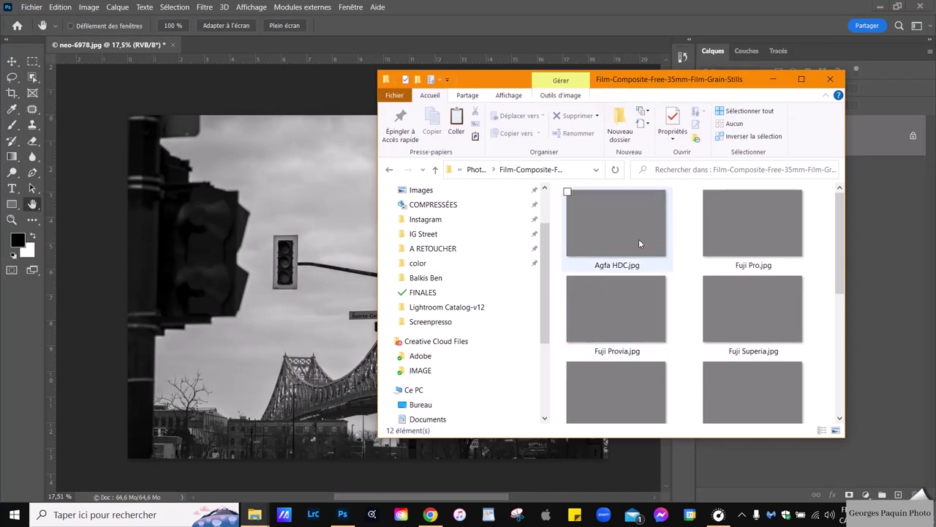
pyautogui.scroll(-3, 629, 234)
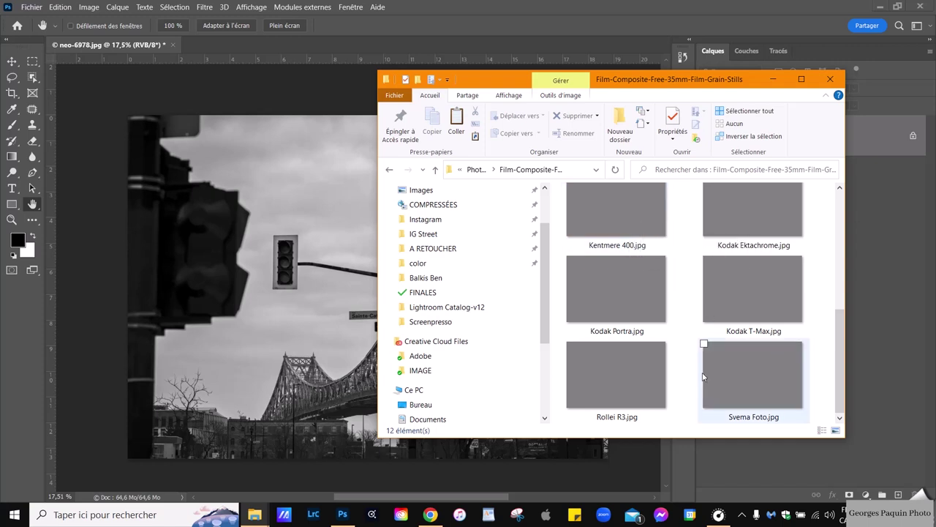
pyautogui.scroll(2, 702, 377)
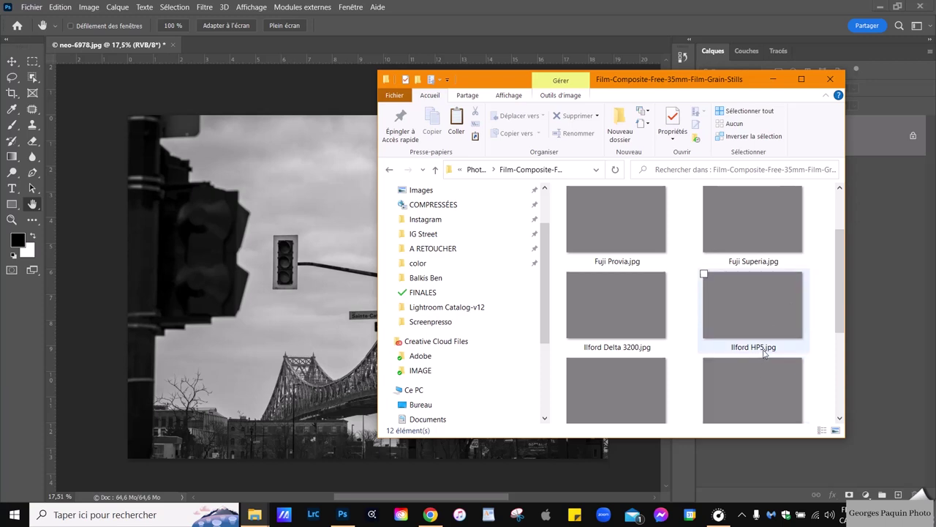
pyautogui.moveTo(753, 307)
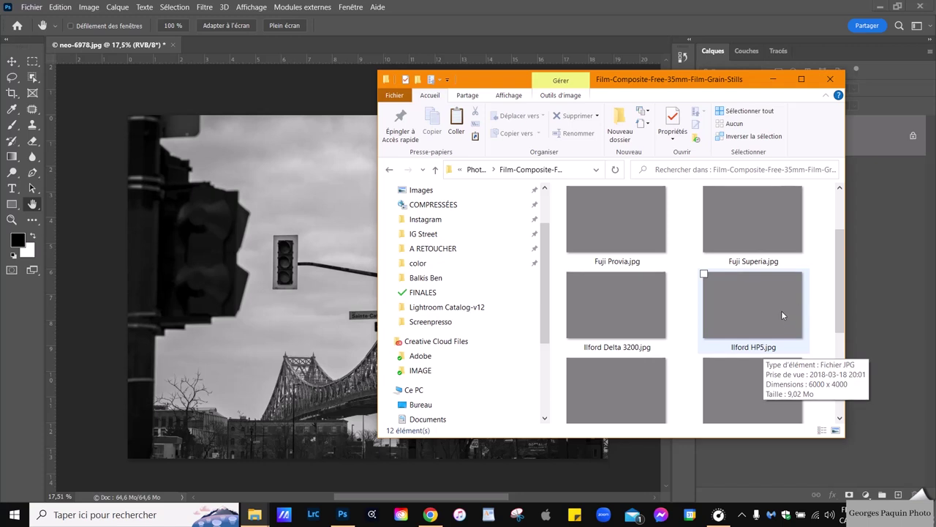
pyautogui.click(782, 311)
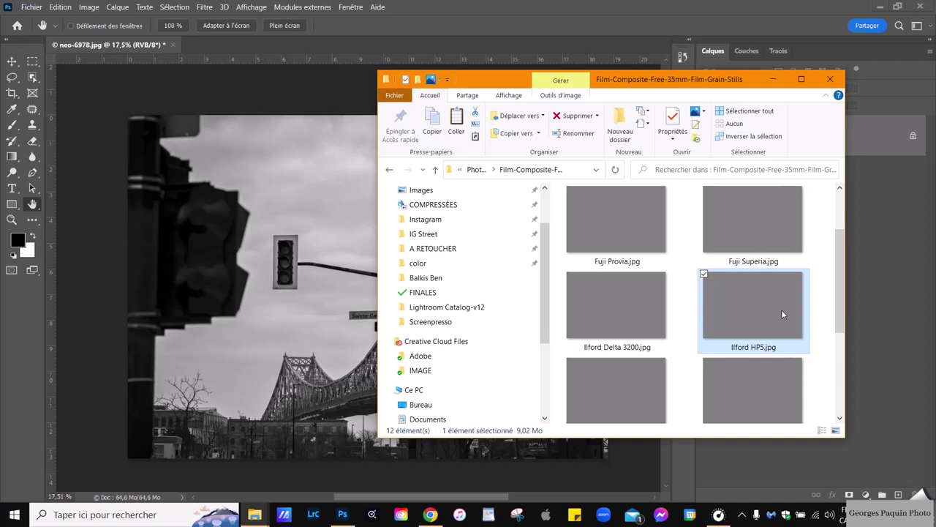
pyautogui.moveTo(782, 314); pyautogui.dragTo(271, 296)
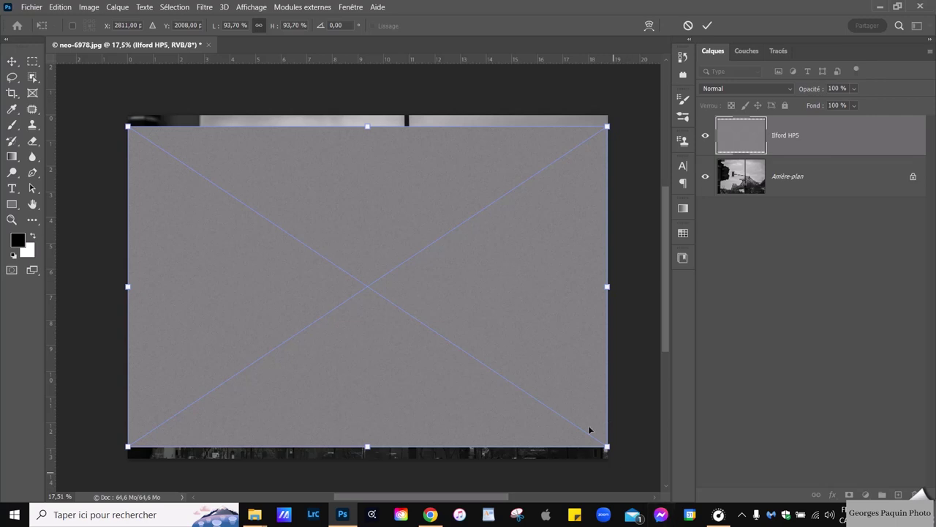
# Step: Scale the Ilford HP5 grain image from its centre to about 121.55%, past every photo edge
pyautogui.moveTo(607, 446); pyautogui.dragTo(628, 475)
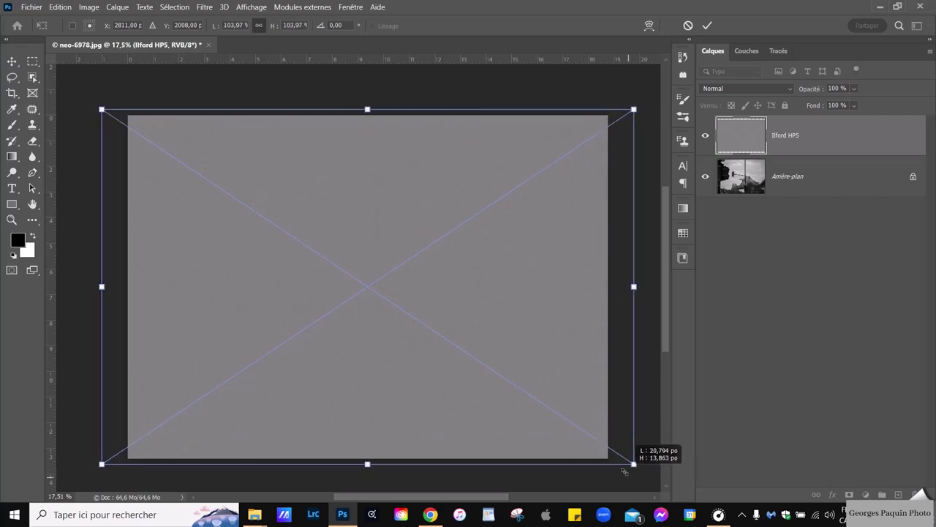
pyautogui.moveTo(627, 476); pyautogui.dragTo(623, 473)
pyautogui.scroll(-1, 361, 293)
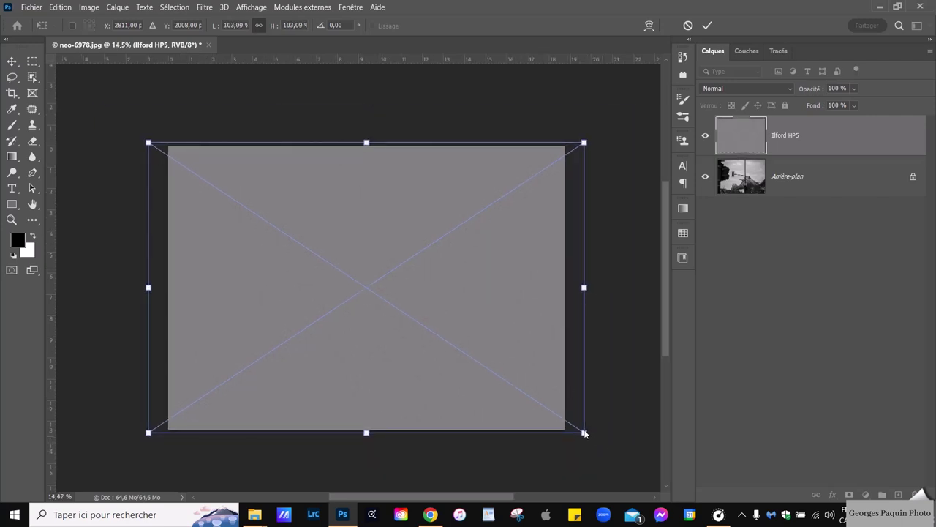
pyautogui.moveTo(585, 435); pyautogui.dragTo(530, 397)
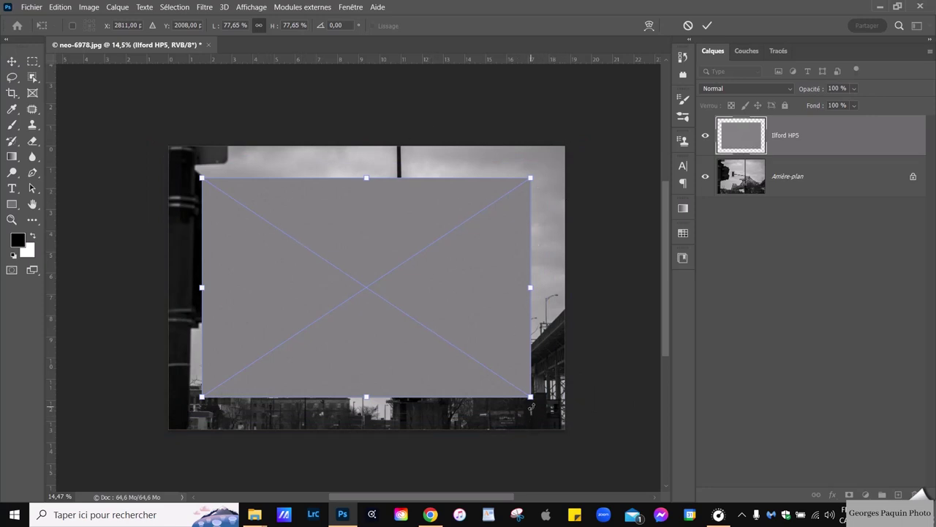
pyautogui.moveTo(531, 397)
pyautogui.mouseDown()
pyautogui.moveTo(568, 432)
pyautogui.moveTo(626, 462)
pyautogui.mouseUp()
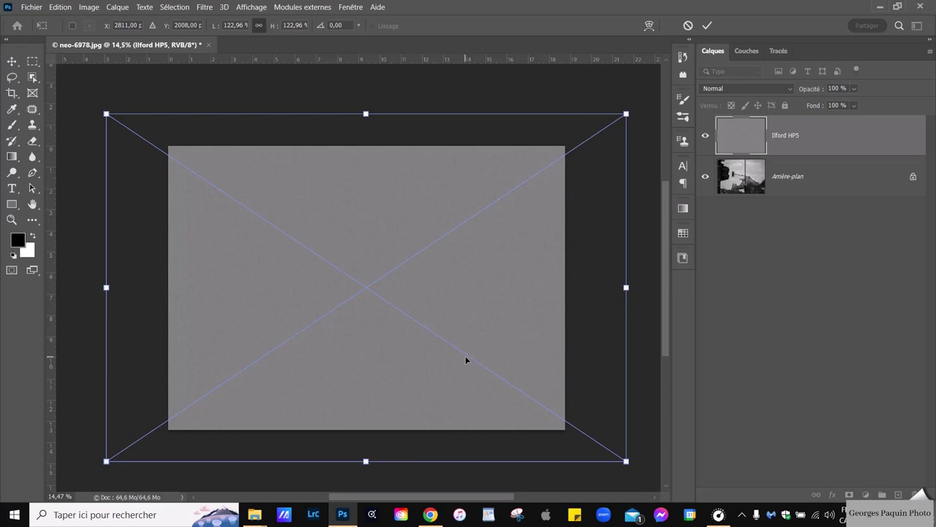
pyautogui.scroll(-2, 379, 292)
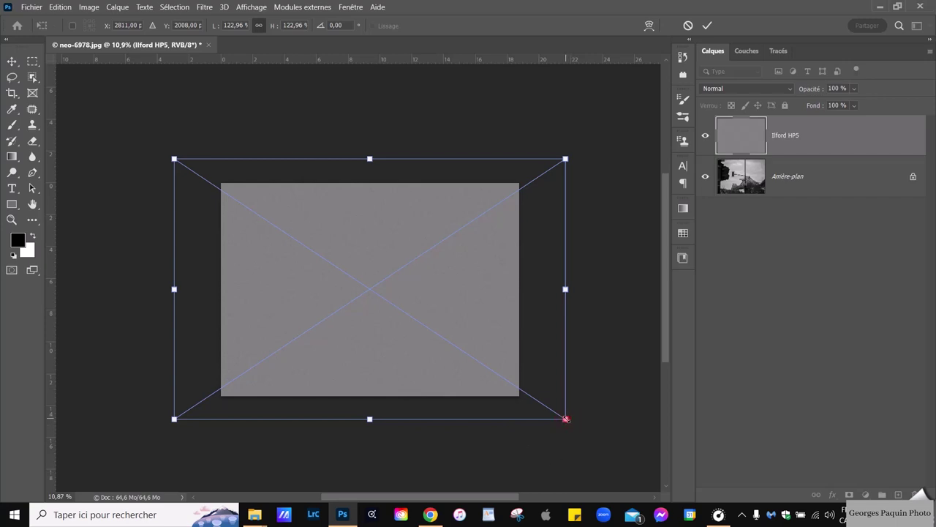
pyautogui.moveTo(565, 420); pyautogui.dragTo(615, 482)
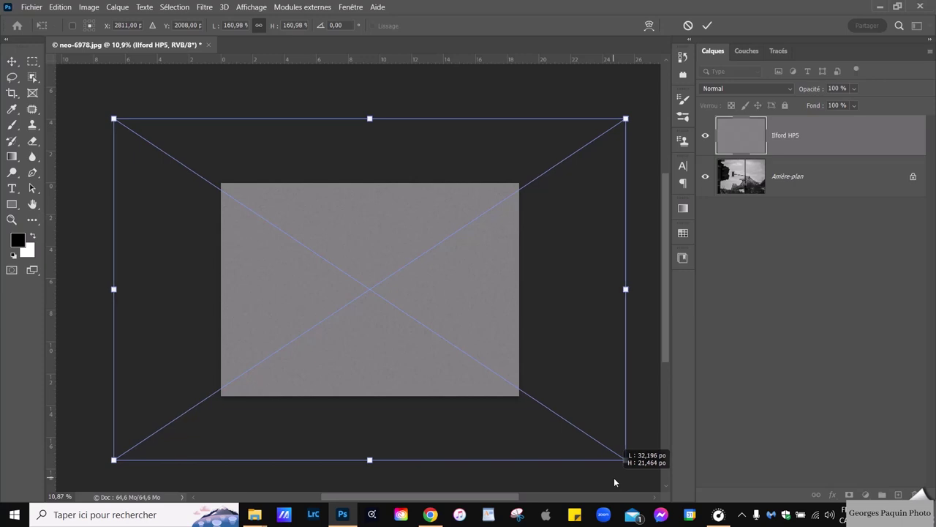
pyautogui.moveTo(615, 477)
pyautogui.mouseDown()
pyautogui.moveTo(556, 413)
pyautogui.moveTo(563, 417)
pyautogui.mouseUp()
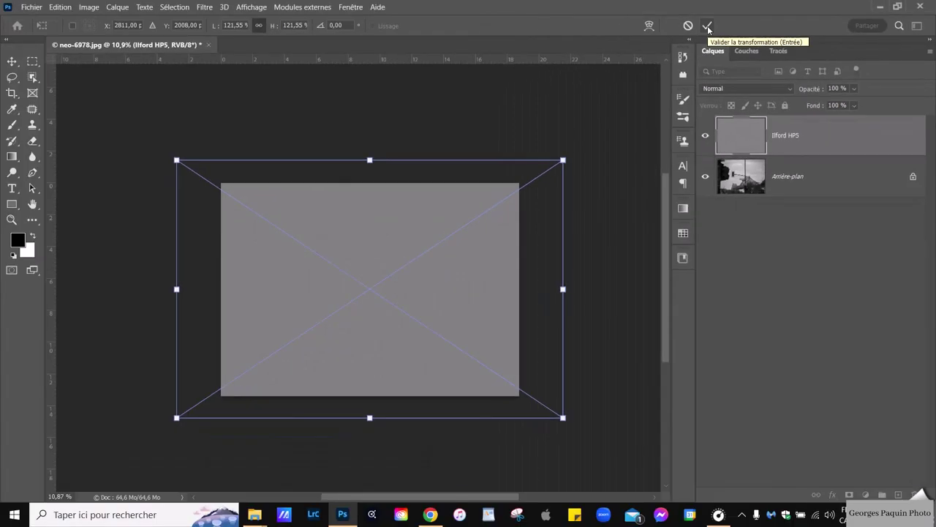
# Step: Commit the resize, fit the image to the window, and set Ilford HP5 to Incrustation blending
pyautogui.click(707, 26)
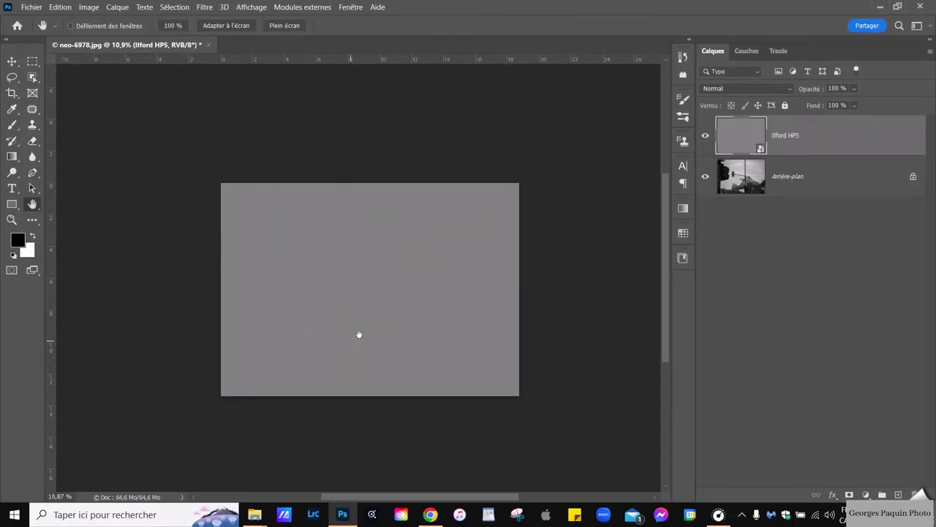
pyautogui.hotkey('ctrl', '0')
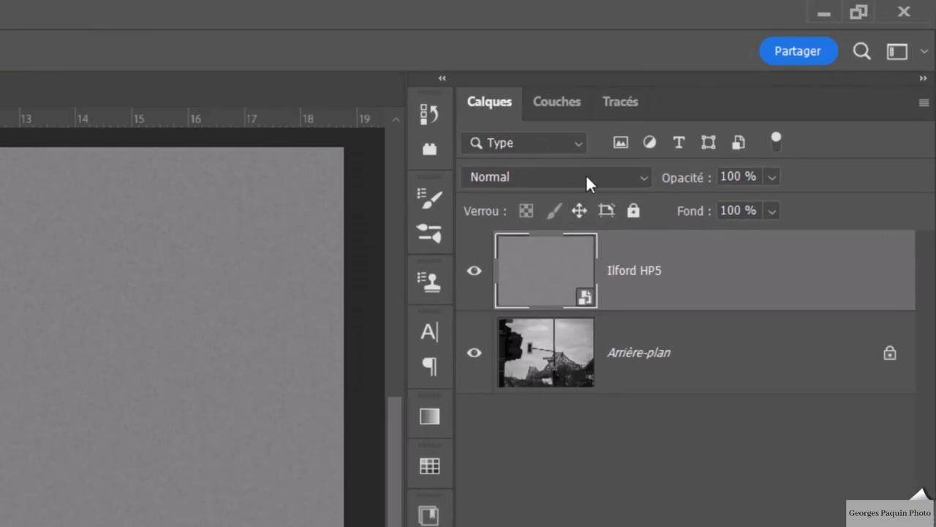
pyautogui.click(586, 175)
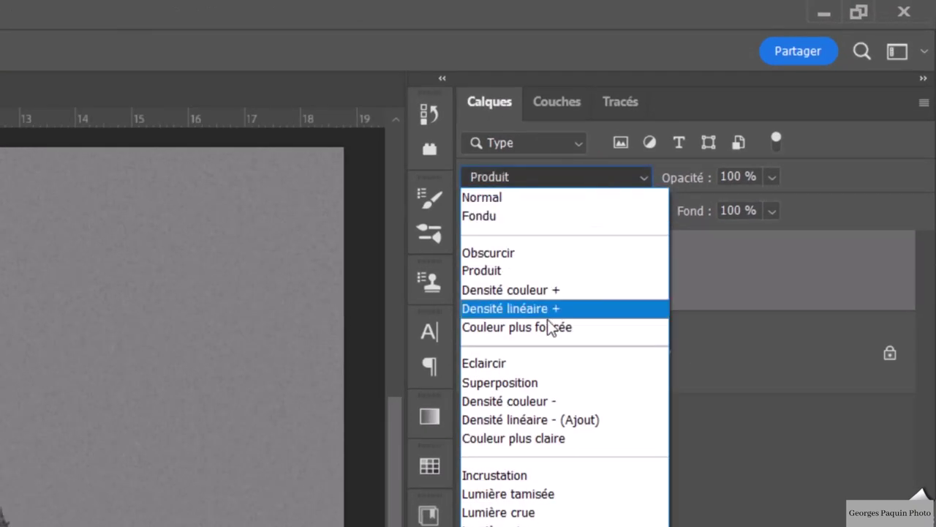
pyautogui.click(534, 476)
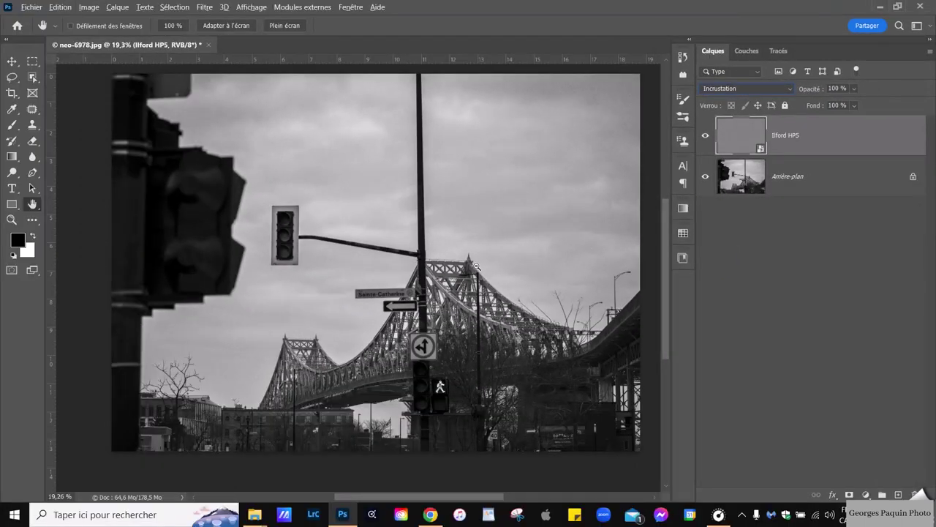
pyautogui.scroll(1, 476, 266)
pyautogui.scroll(1, 476, 266)
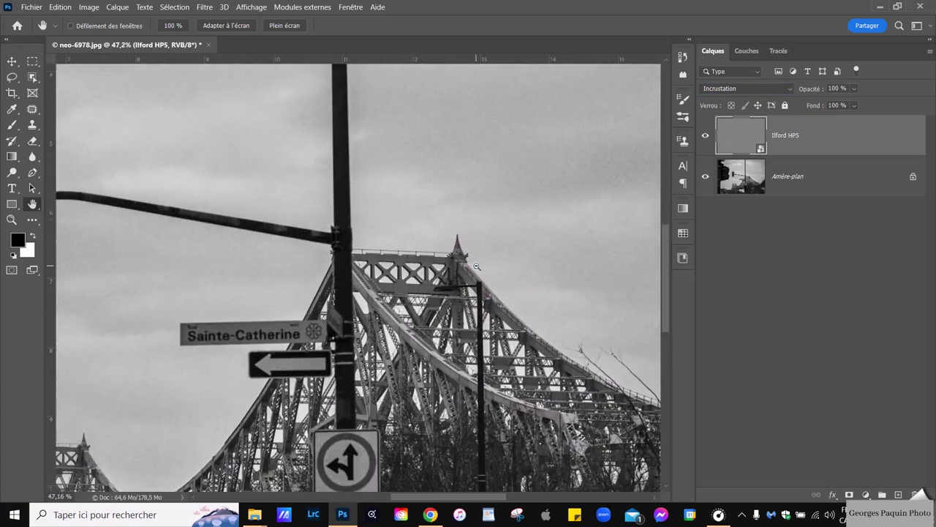
pyautogui.scroll(1, 476, 266)
pyautogui.scroll(1, 477, 266)
pyautogui.scroll(1, 553, 193)
pyautogui.moveTo(545, 150); pyautogui.dragTo(441, 224)
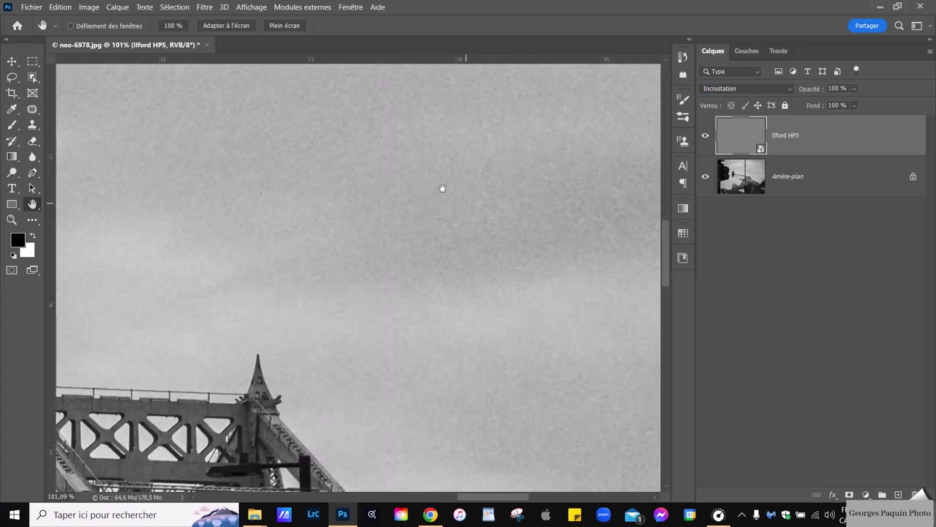
pyautogui.moveTo(288, 351); pyautogui.dragTo(478, 176)
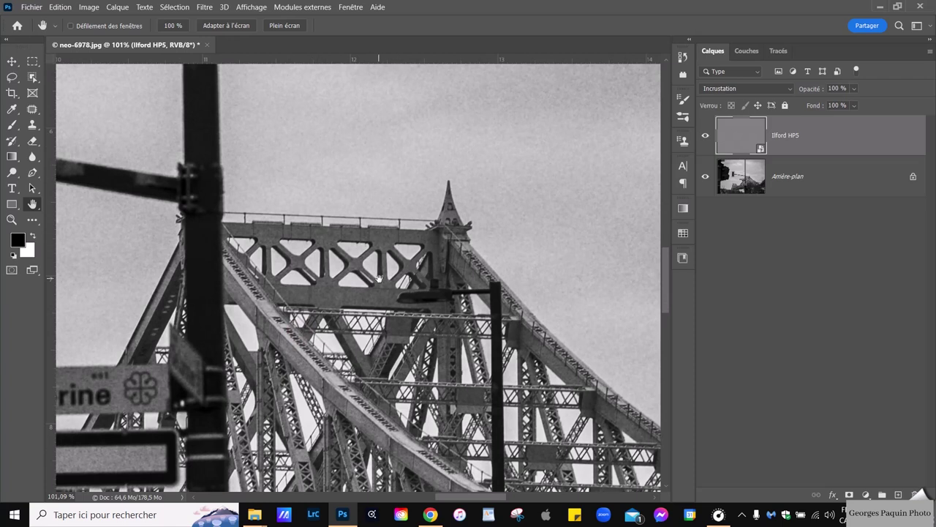
pyautogui.scroll(-3, 379, 278)
pyautogui.scroll(-2, 379, 278)
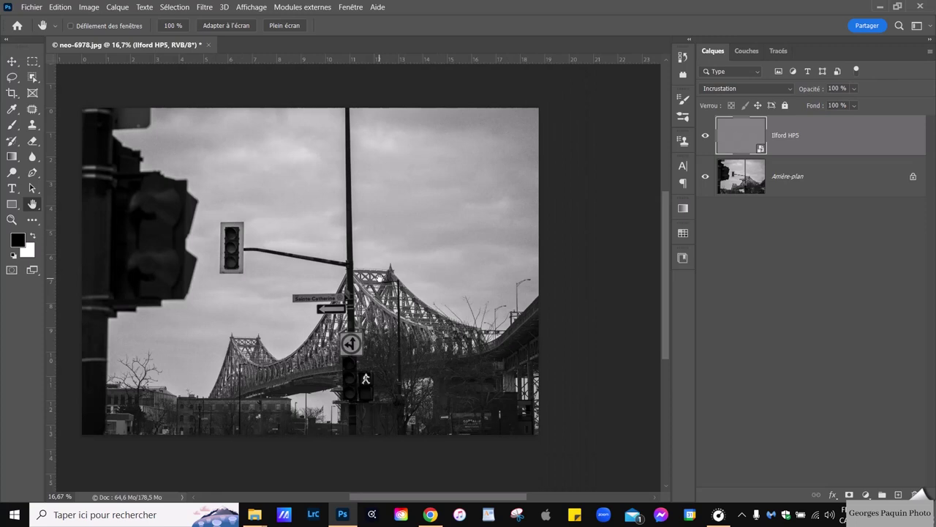
pyautogui.moveTo(329, 309); pyautogui.dragTo(407, 271)
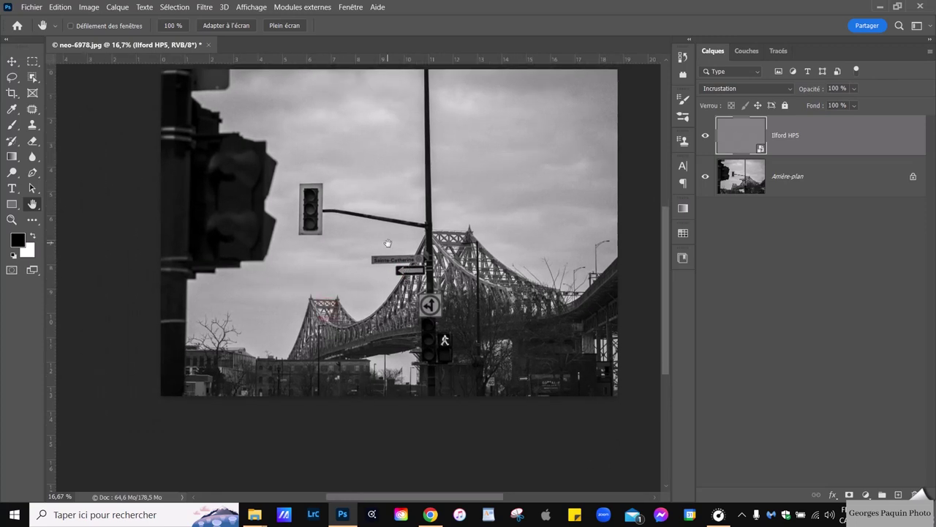
pyautogui.moveTo(388, 243); pyautogui.dragTo(369, 274)
pyautogui.scroll(-1, 403, 283)
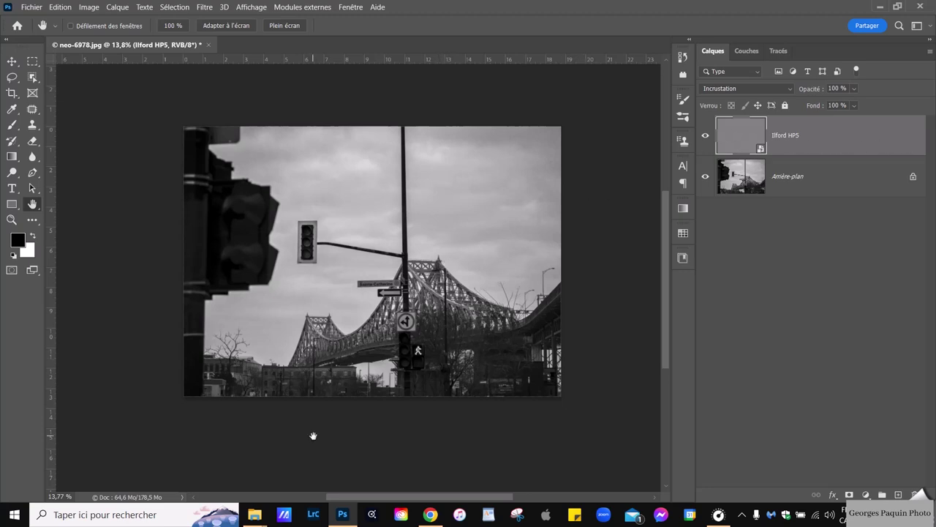
# Step: Enlarge the Ilford HP5 grain layer to about 178%, commit it, and review the bridge photo
pyautogui.hotkey('ctrl', 't')
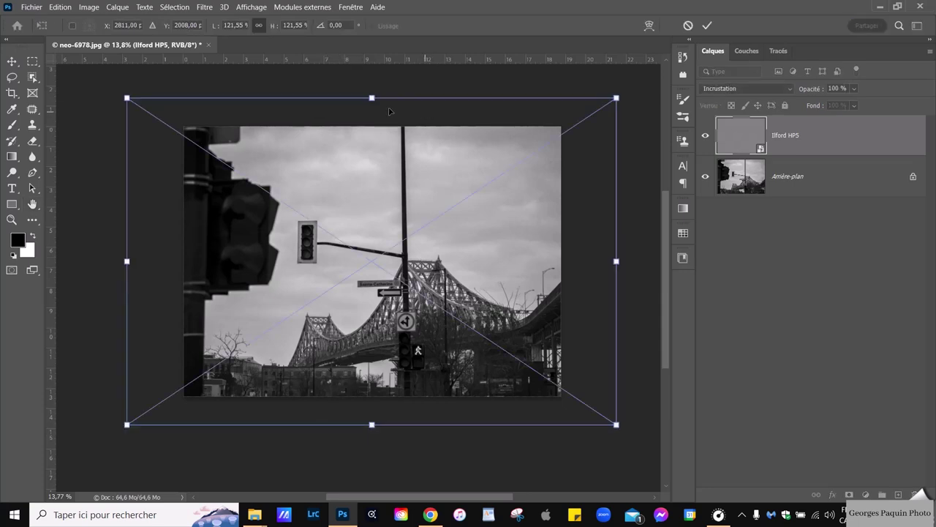
pyautogui.scroll(-1, 278, 212)
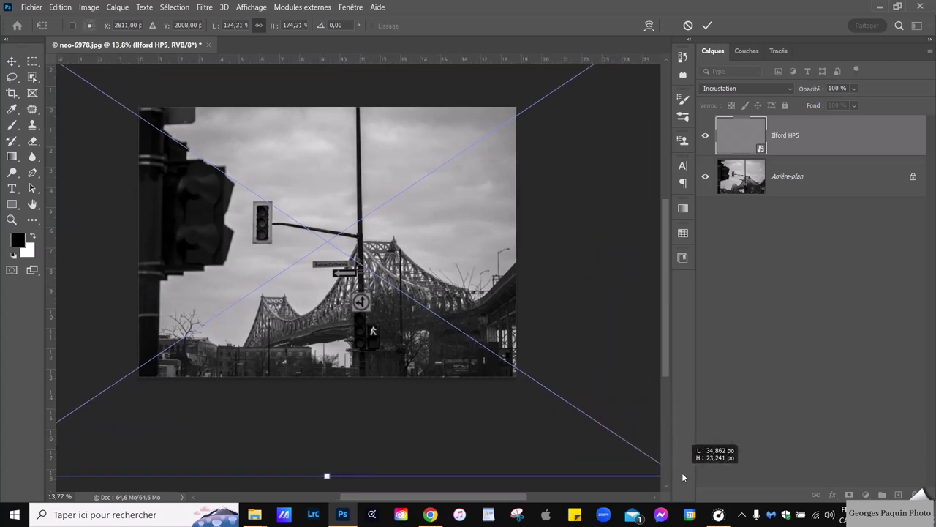
pyautogui.moveTo(617, 404); pyautogui.dragTo(676, 483)
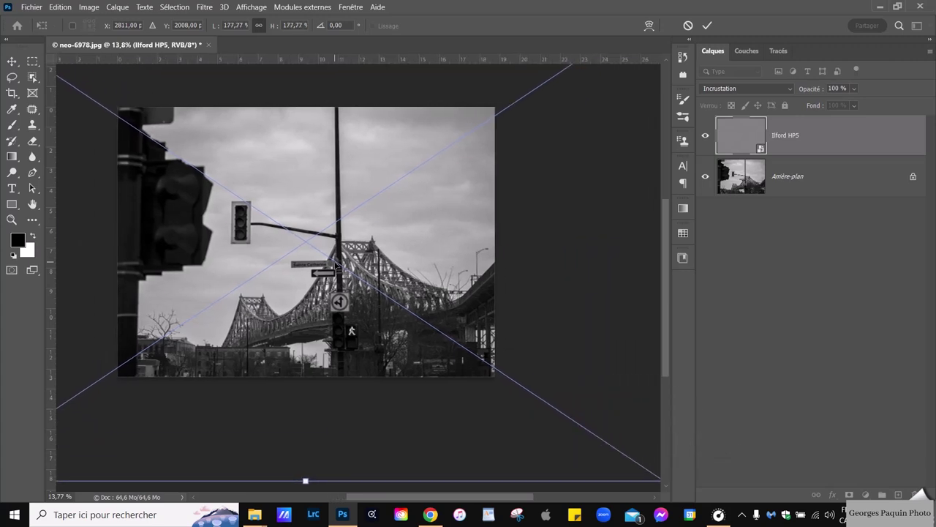
pyautogui.click(707, 25)
pyautogui.scroll(2, 387, 232)
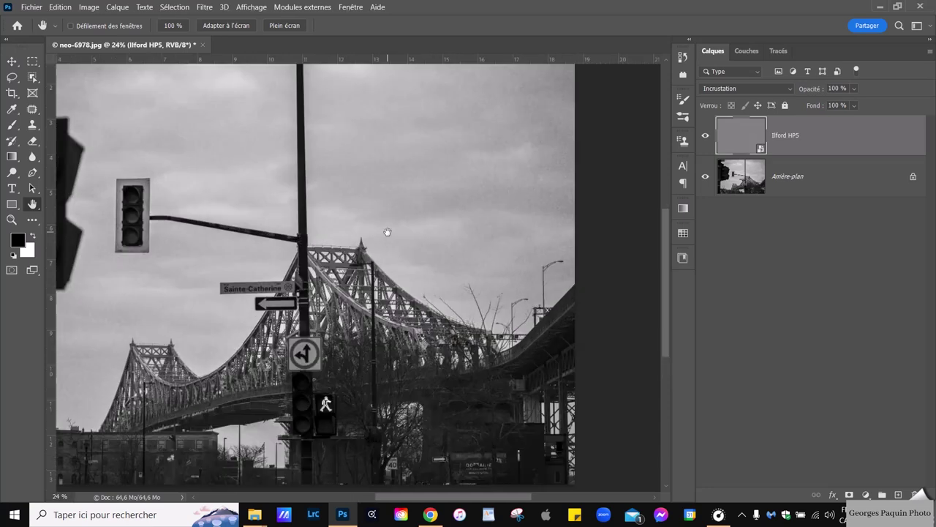
pyautogui.scroll(2, 387, 232)
pyautogui.scroll(2, 389, 233)
pyautogui.moveTo(403, 140); pyautogui.dragTo(376, 330)
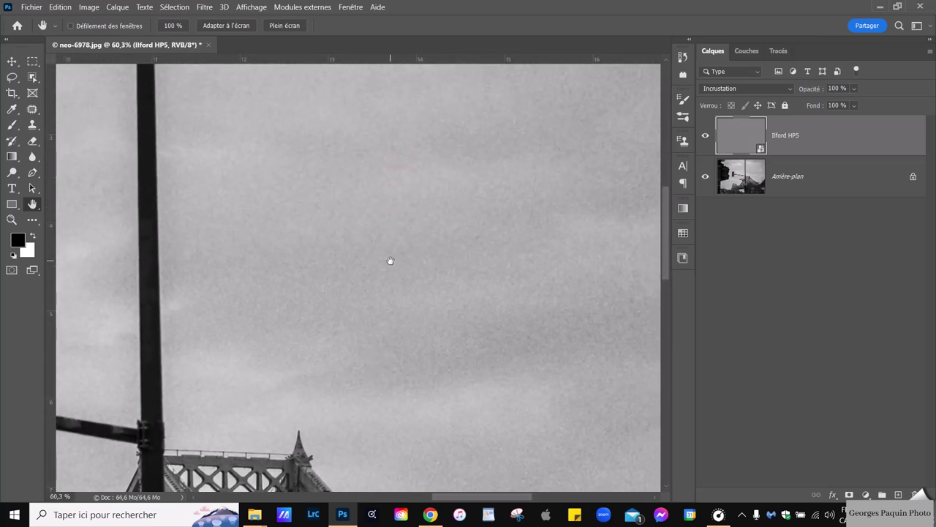
pyautogui.moveTo(227, 360); pyautogui.dragTo(467, 252)
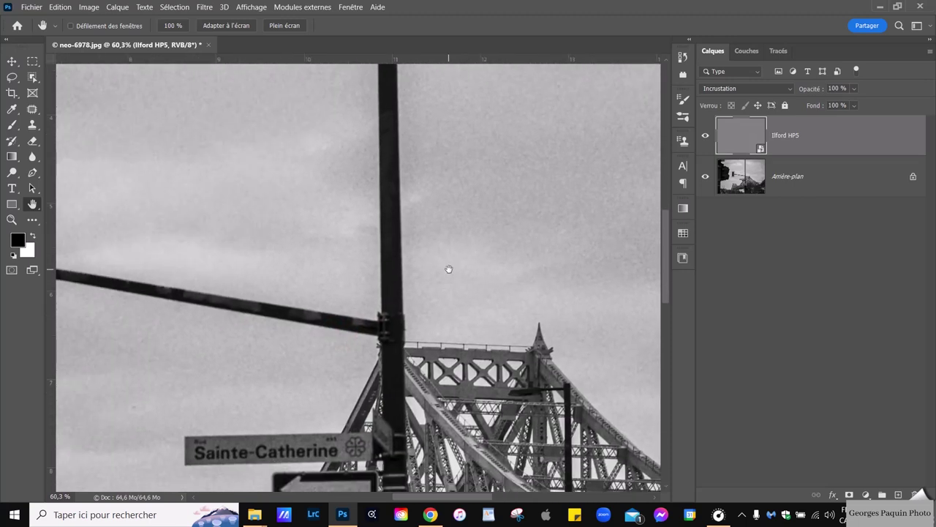
pyautogui.moveTo(232, 388); pyautogui.dragTo(272, 247)
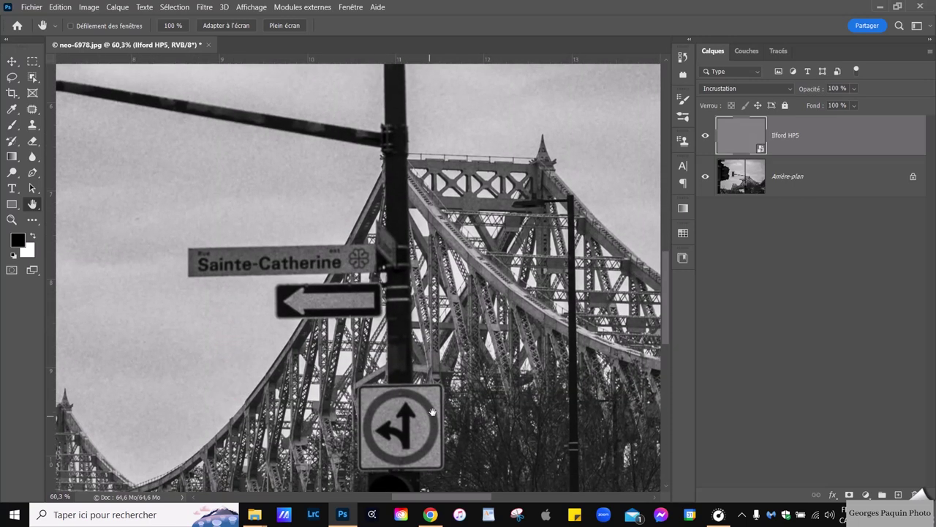
pyautogui.moveTo(519, 251); pyautogui.dragTo(506, 310)
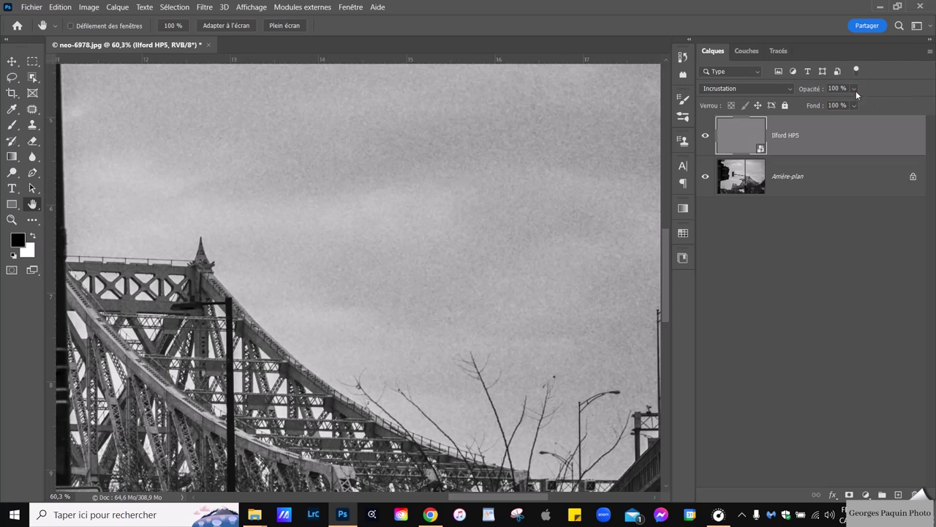
# Step: Lower the Ilford HP5 grain layer's opacity to 59%
pyautogui.moveTo(854, 89); pyautogui.dragTo(864, 104)
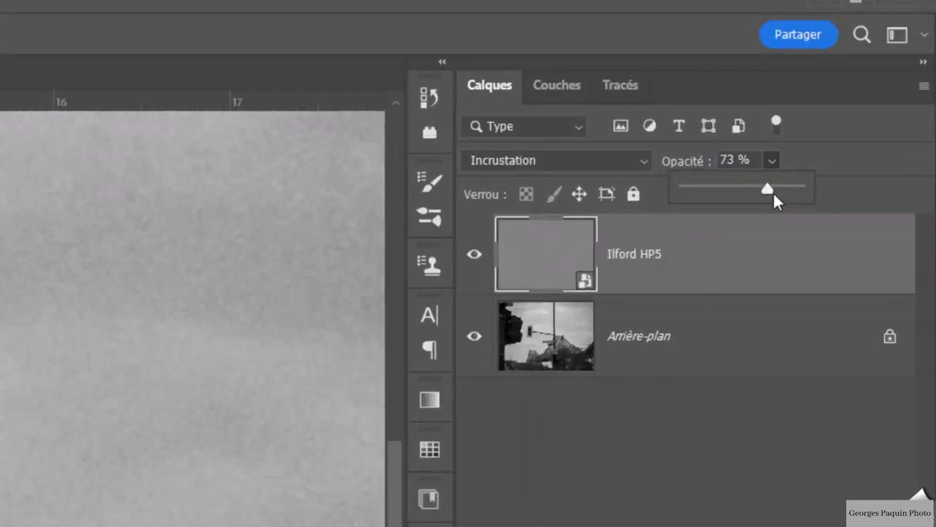
pyautogui.moveTo(773, 192)
pyautogui.mouseDown()
pyautogui.moveTo(753, 238)
pyautogui.moveTo(725, 259)
pyautogui.moveTo(761, 260)
pyautogui.mouseUp()
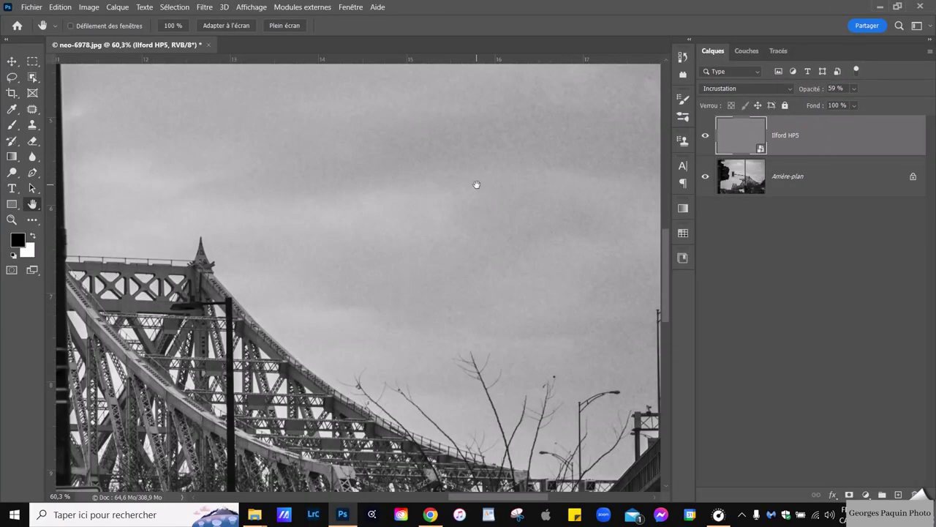
pyautogui.scroll(-3, 477, 184)
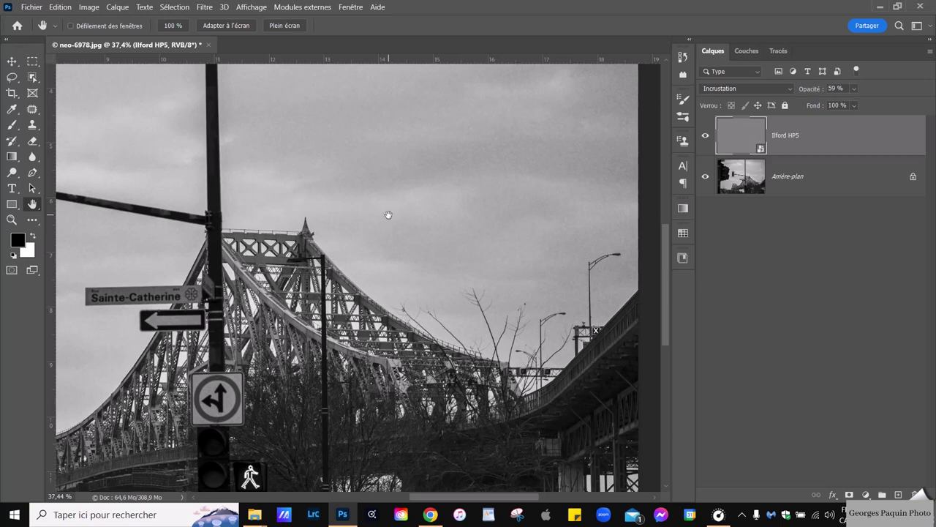
pyautogui.scroll(-3, 389, 213)
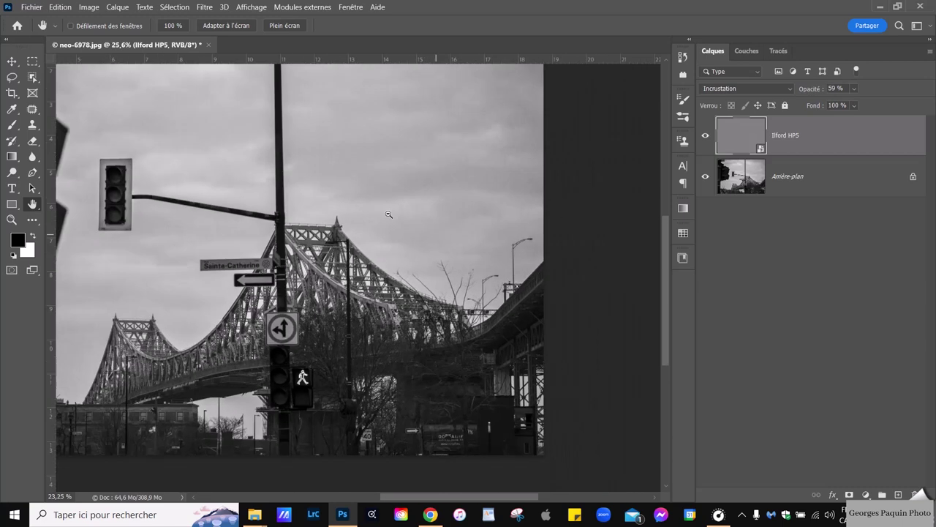
pyautogui.scroll(-2, 388, 213)
# Step: Split Ilford HP5's Underlying Layer Blend If sliders to 46/69 and 181/213, then apply
pyautogui.click(917, 141)
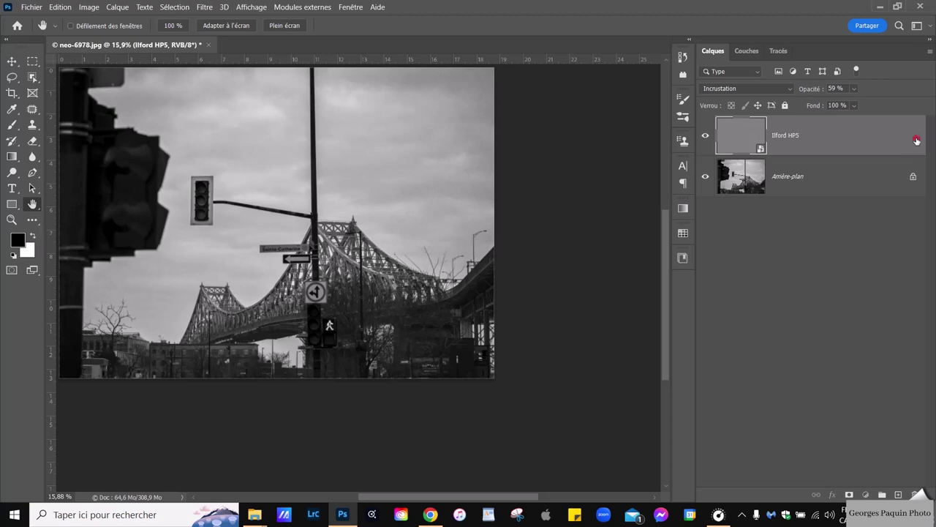
pyautogui.doubleClick(917, 141)
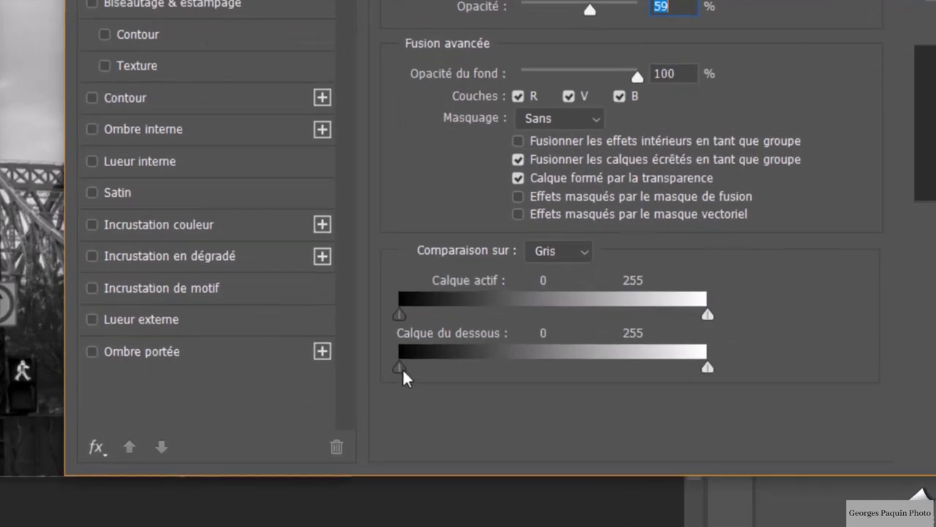
pyautogui.moveTo(399, 367); pyautogui.dragTo(455, 368)
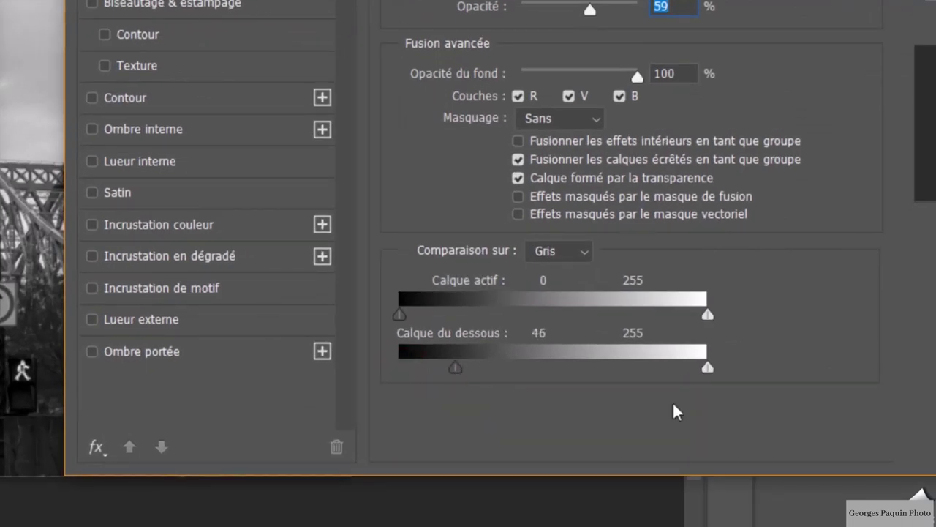
pyautogui.moveTo(707, 367); pyautogui.dragTo(655, 367)
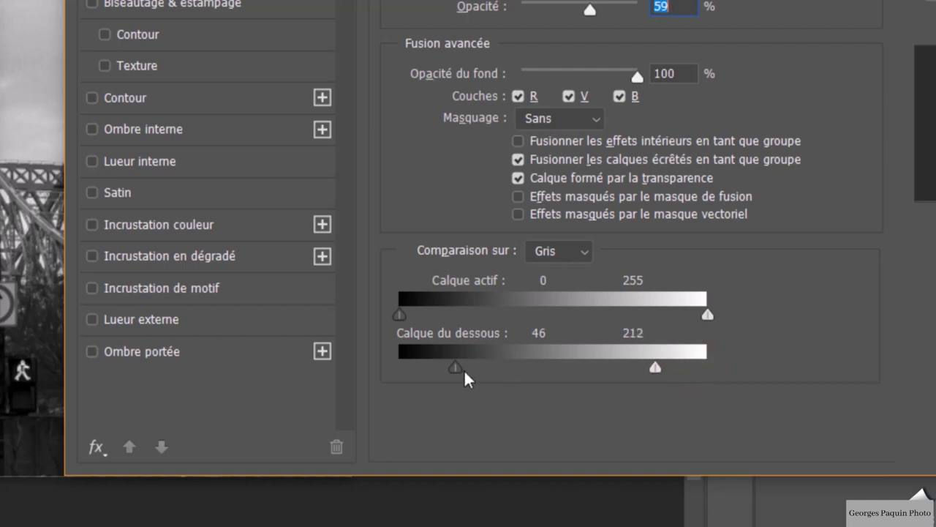
pyautogui.moveTo(455, 367); pyautogui.dragTo(485, 367)
pyautogui.moveTo(655, 367); pyautogui.dragTo(623, 367)
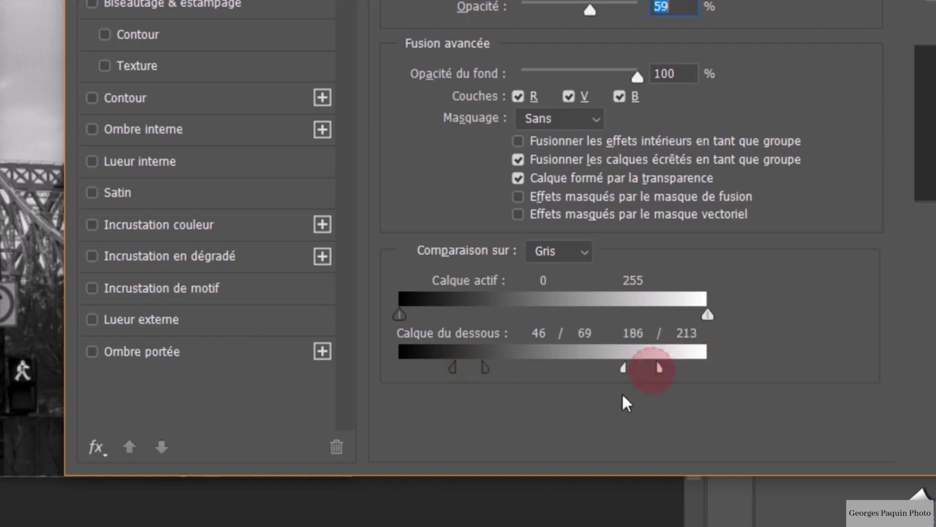
pyautogui.moveTo(623, 401); pyautogui.dragTo(615, 401)
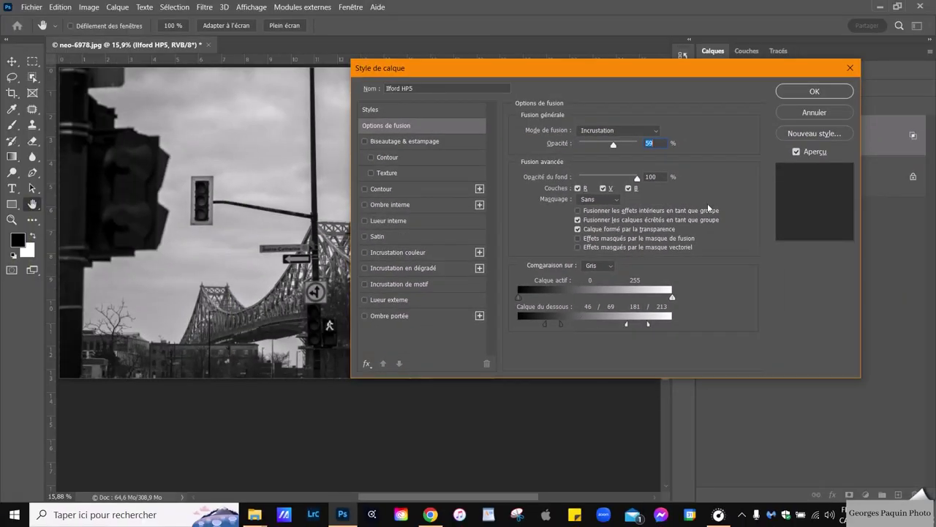
pyautogui.click(825, 91)
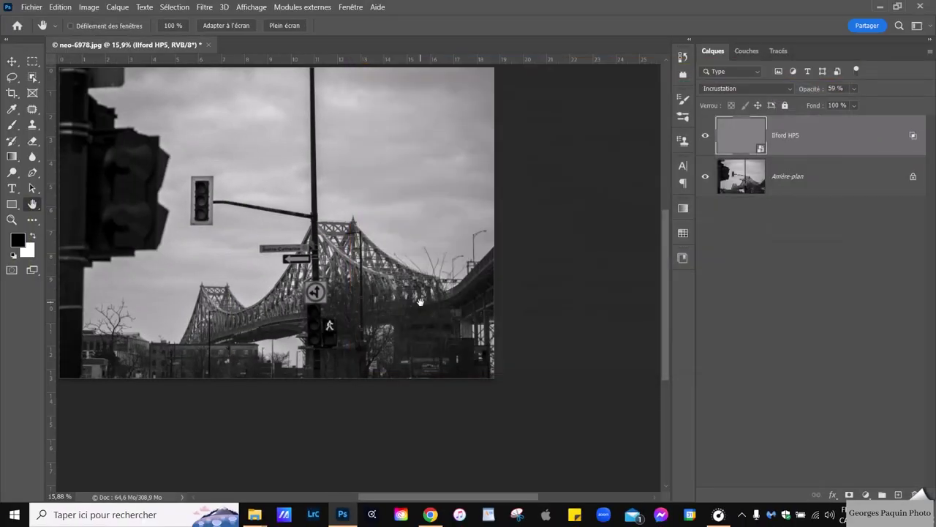
# Step: Delete the Ilford HP5 layer, leaving only the Arrière-plan background layer
pyautogui.scroll(-2, 265, 268)
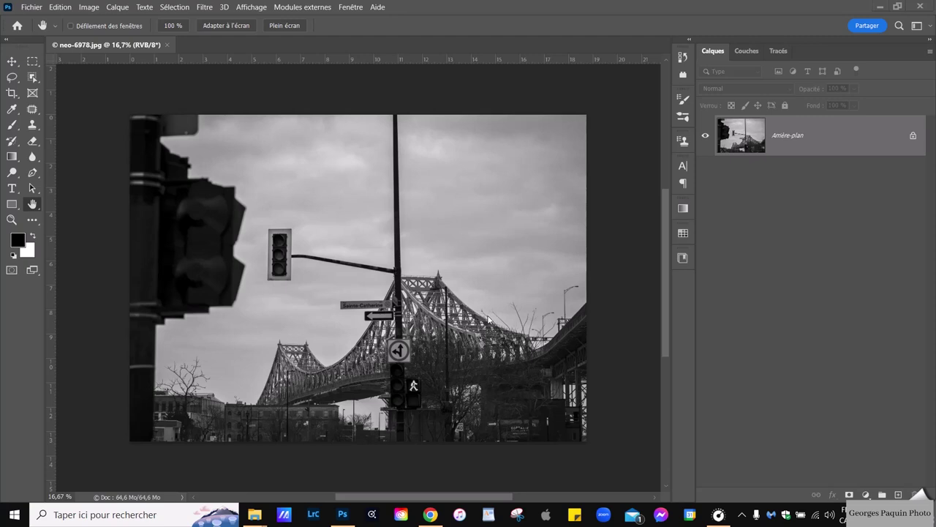
# Step: Drag Fuji Provia.jpg from the film grain stills folder onto the bridge photo as a layer
pyautogui.click(255, 514)
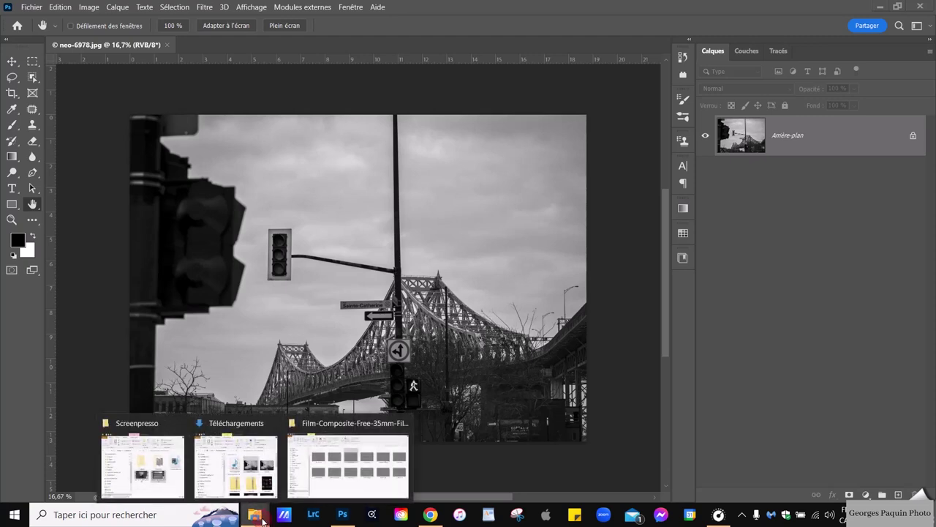
pyautogui.click(370, 489)
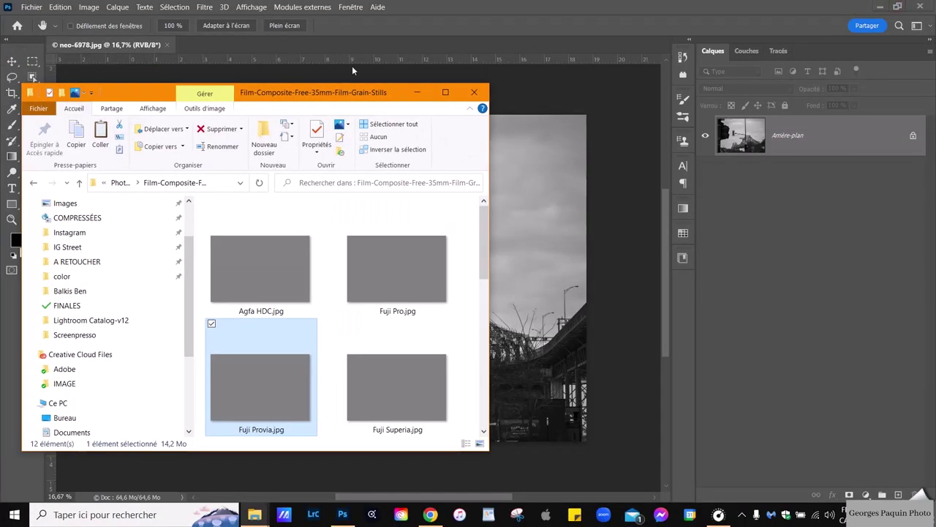
pyautogui.moveTo(325, 85); pyautogui.dragTo(783, 98)
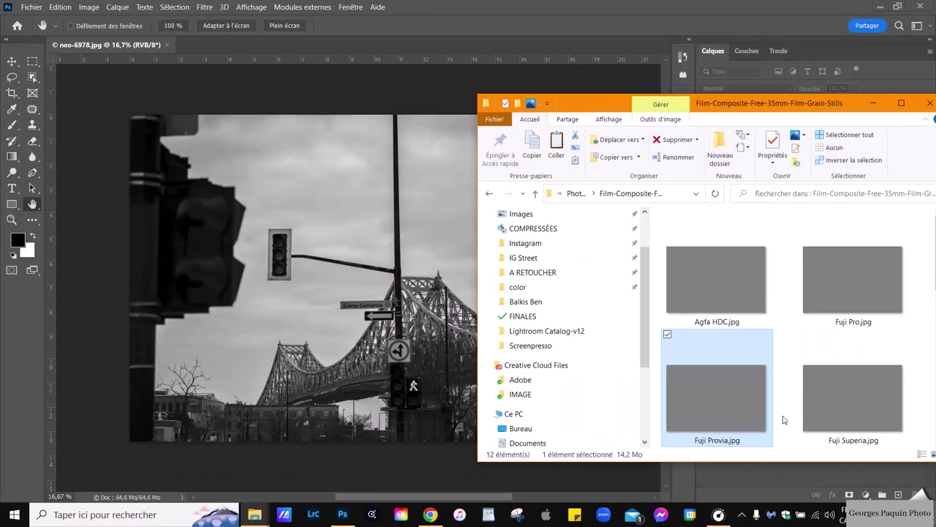
pyautogui.moveTo(737, 415); pyautogui.dragTo(313, 284)
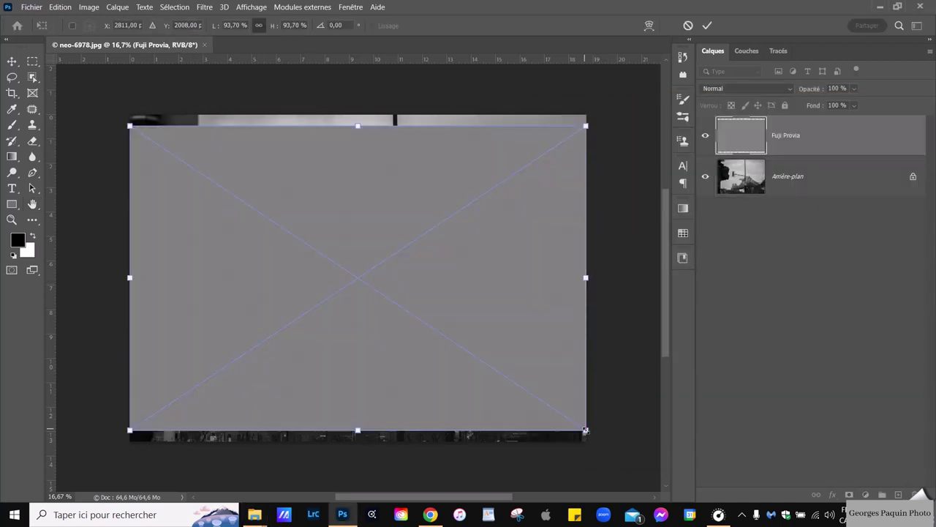
# Step: Scale the Fuji Provia layer to about 118.8%, commit it, and set Incrustation blending
pyautogui.moveTo(586, 433); pyautogui.dragTo(646, 456)
pyautogui.click(707, 25)
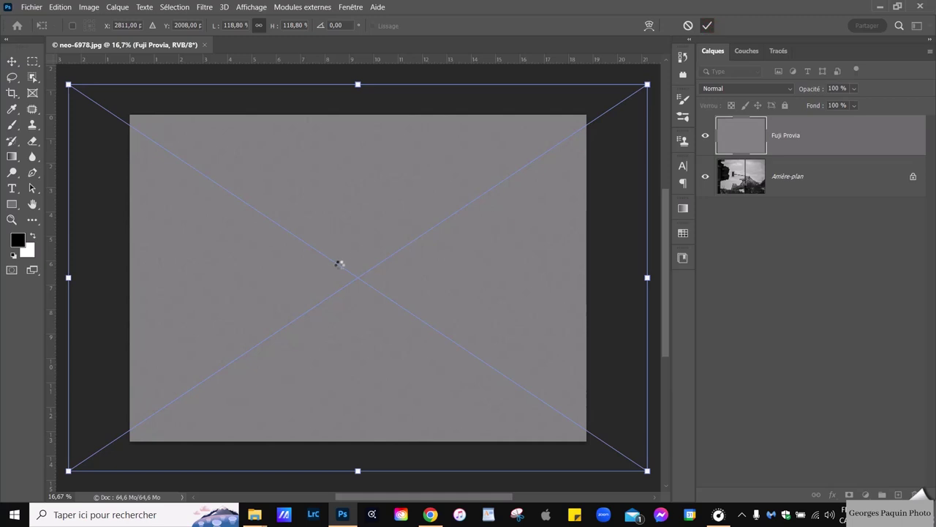
pyautogui.click(749, 87)
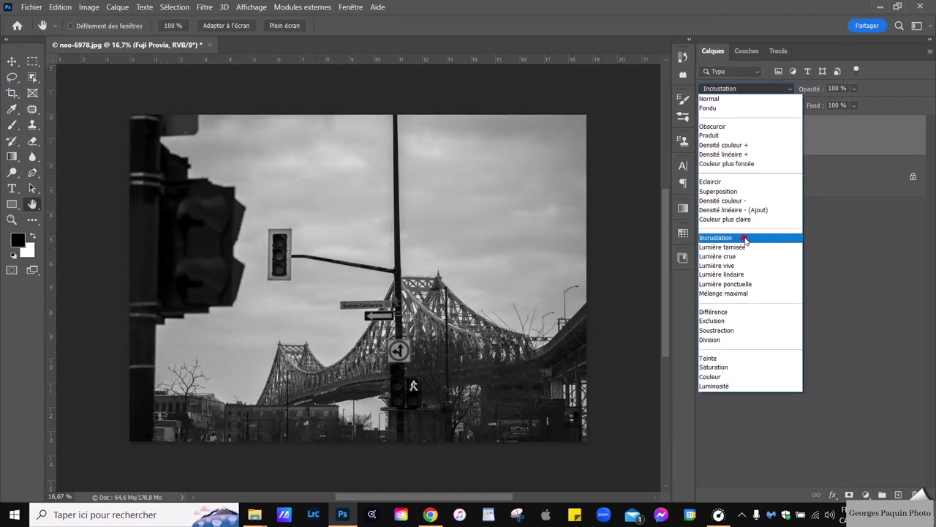
pyautogui.click(742, 238)
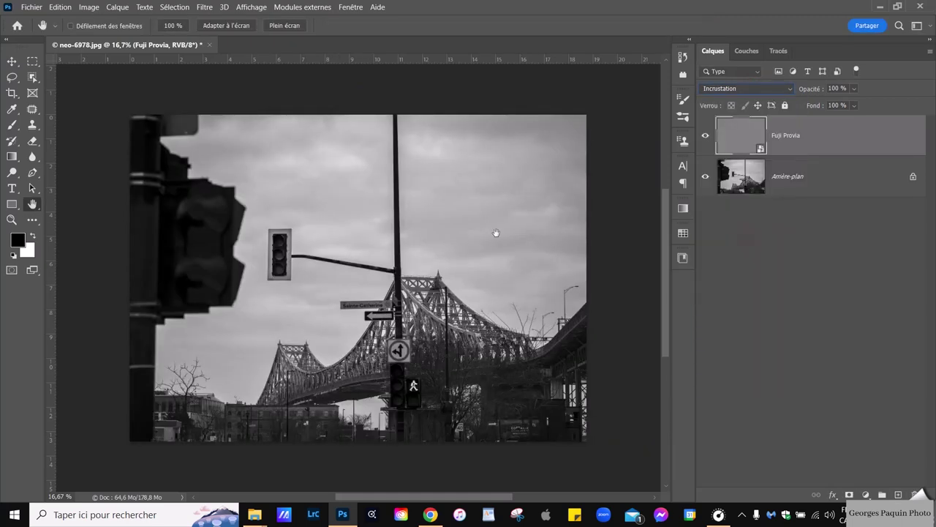
pyautogui.moveTo(494, 232); pyautogui.dragTo(494, 233)
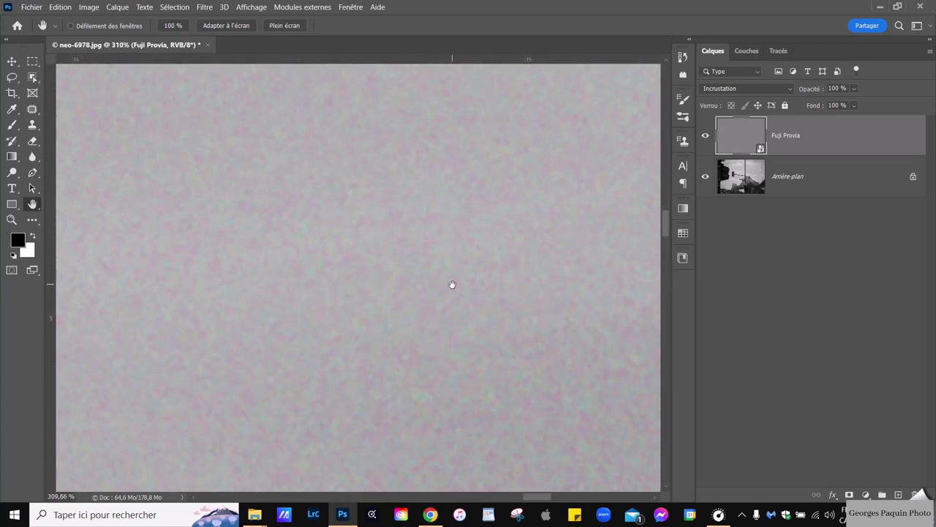
pyautogui.moveTo(452, 286); pyautogui.dragTo(453, 286)
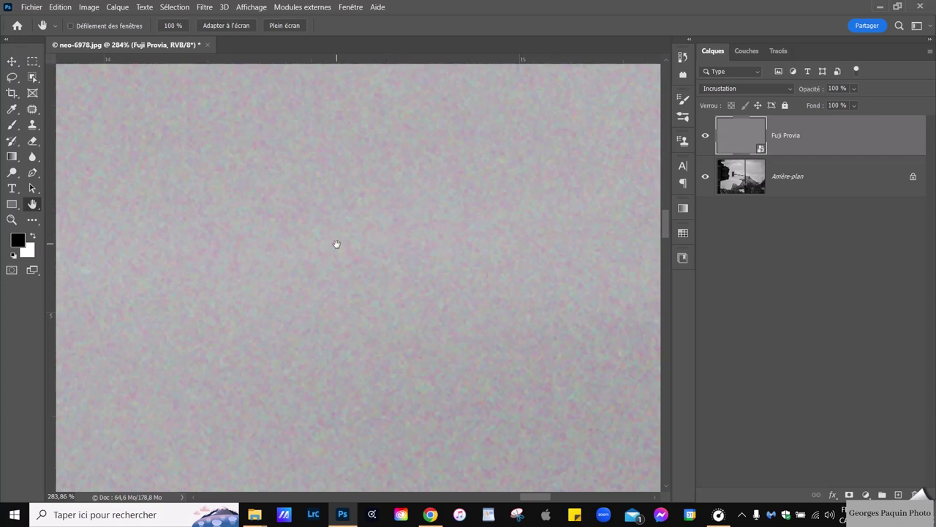
pyautogui.scroll(-4, 337, 243)
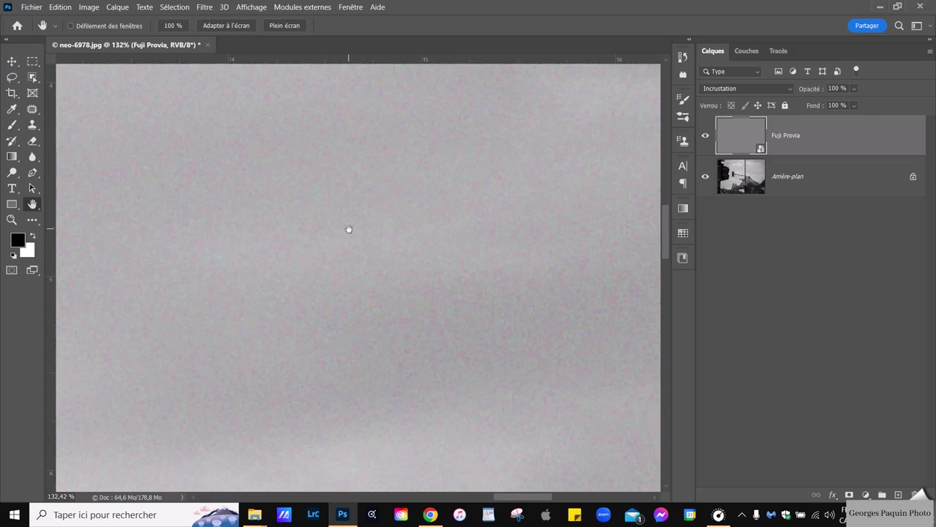
pyautogui.keyDown('alt'); pyautogui.click(346, 240); pyautogui.keyUp('alt')
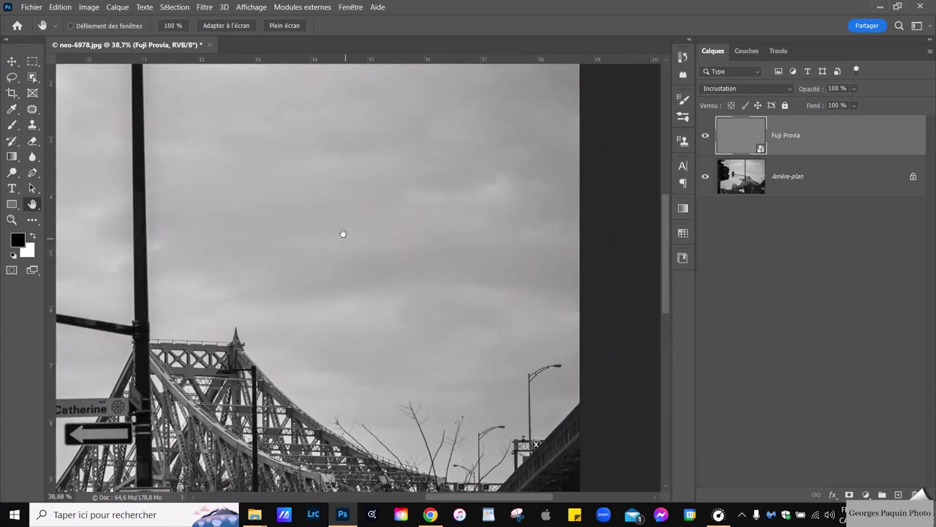
pyautogui.moveTo(274, 229); pyautogui.dragTo(353, 283)
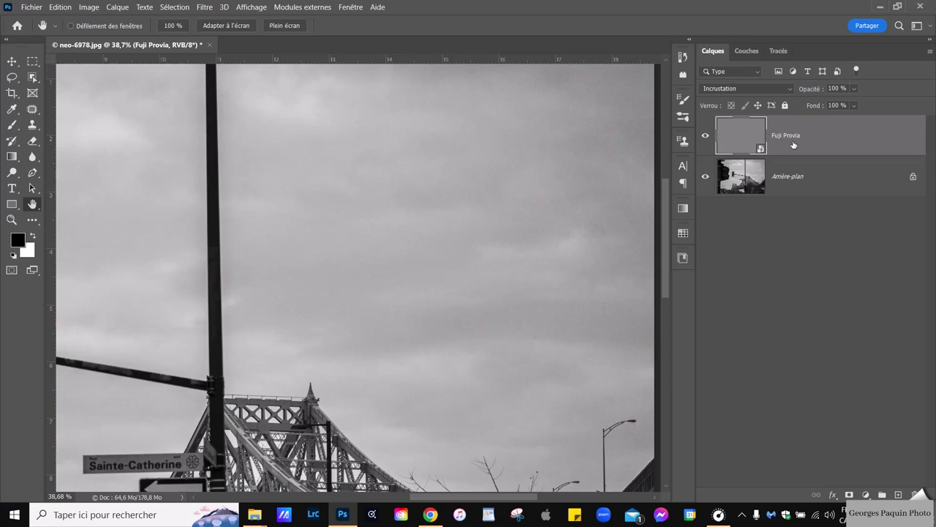
pyautogui.scroll(-1, 470, 300)
pyautogui.scroll(-3, 470, 300)
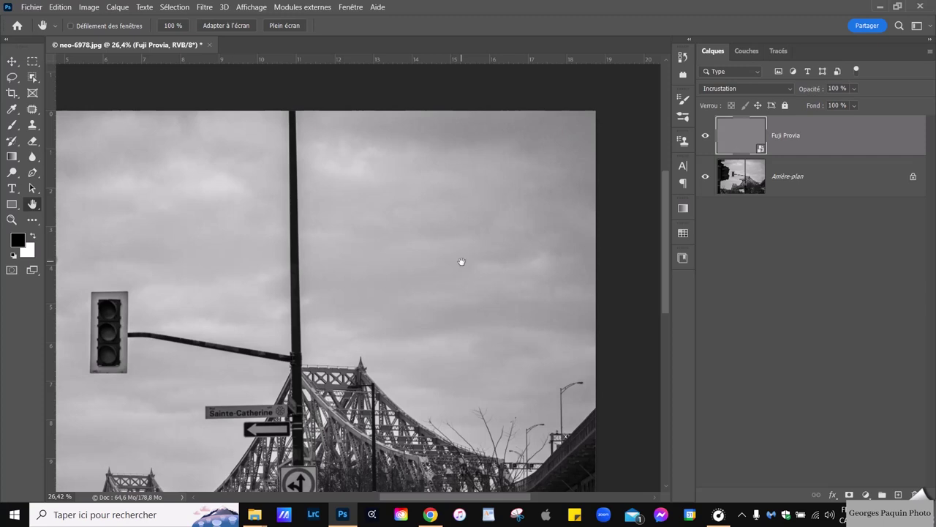
pyautogui.moveTo(331, 300); pyautogui.dragTo(474, 286)
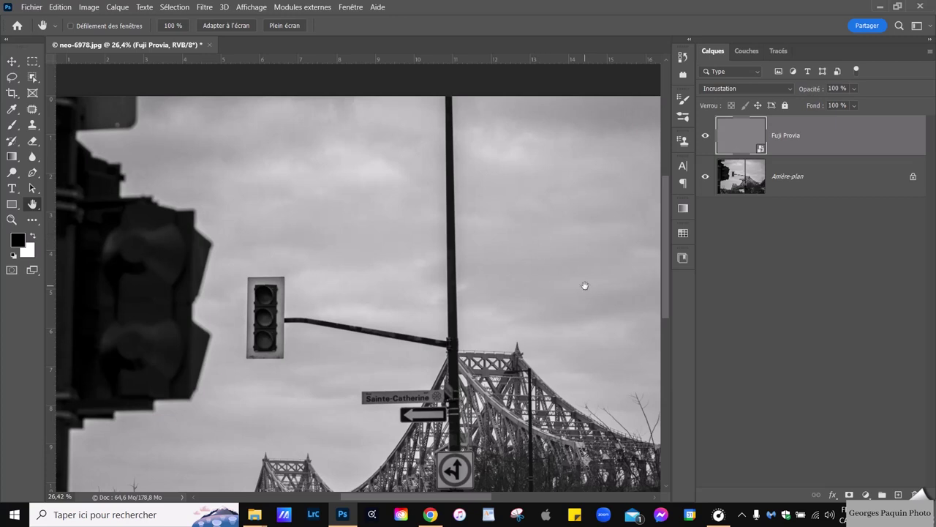
pyautogui.moveTo(584, 285); pyautogui.dragTo(507, 280)
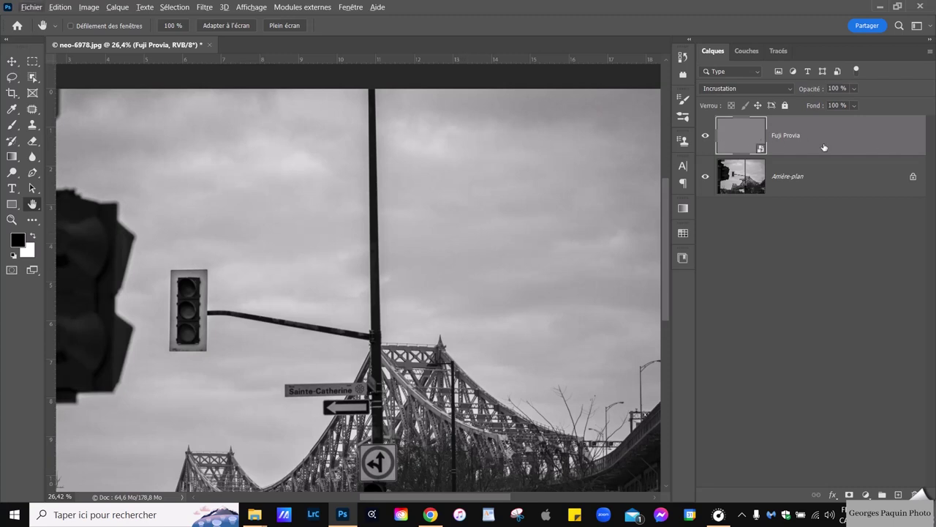
pyautogui.scroll(-3, 419, 280)
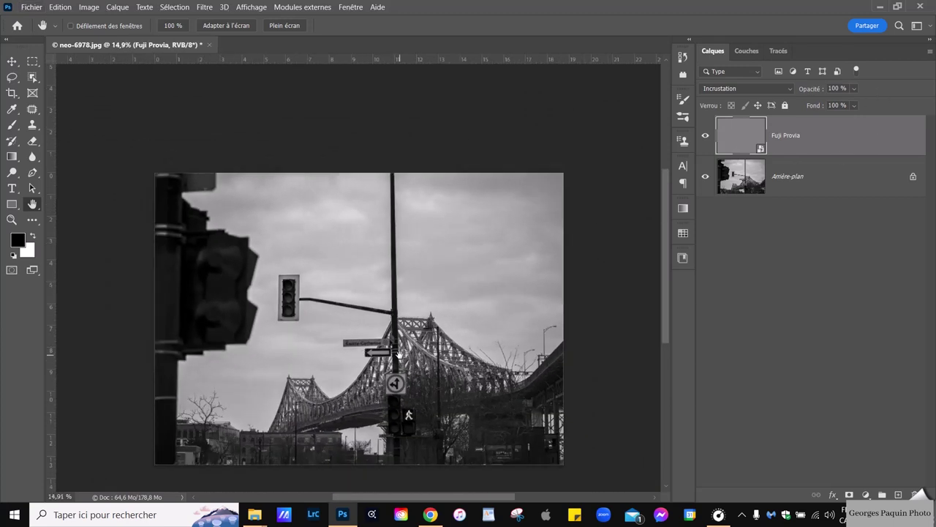
pyautogui.moveTo(400, 357); pyautogui.dragTo(409, 318)
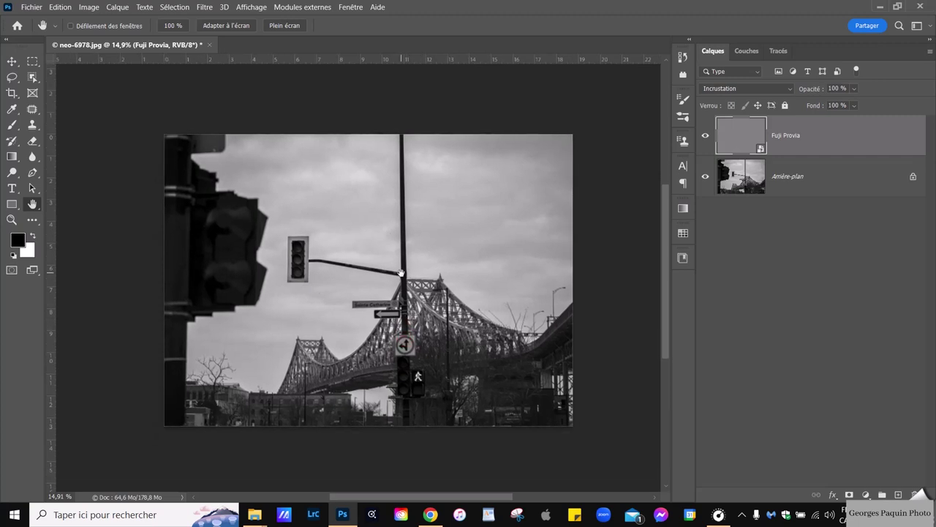
pyautogui.scroll(2, 400, 274)
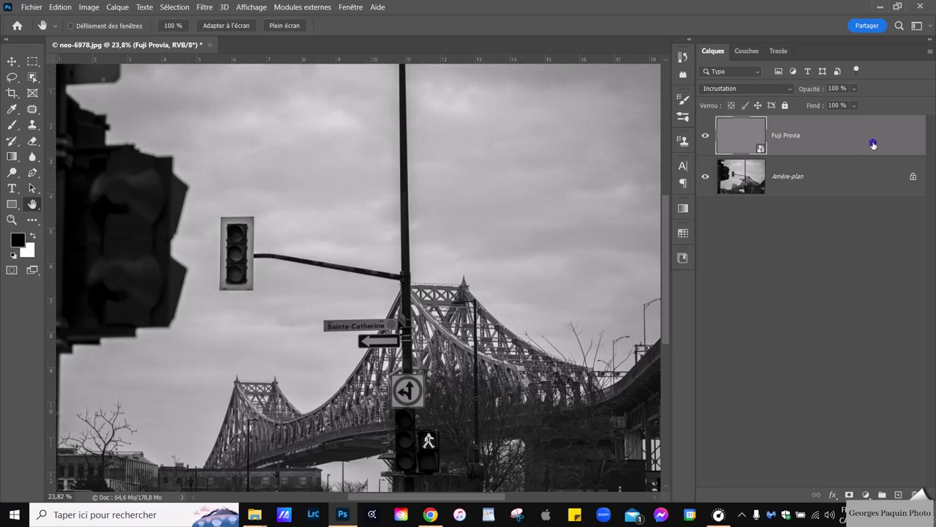
# Step: Rasterize the Fuji Provia layer and apply Image > Réglages > Désaturation to it
pyautogui.rightClick(873, 144)
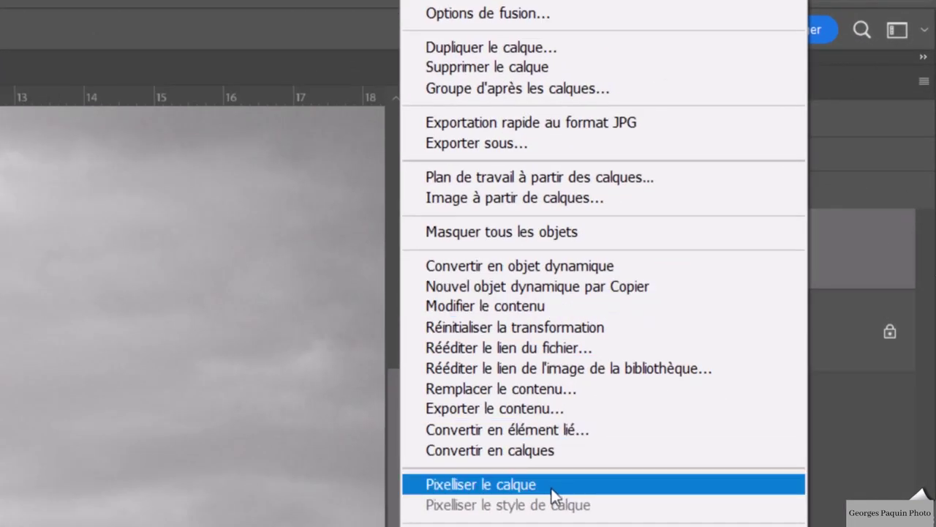
pyautogui.click(552, 486)
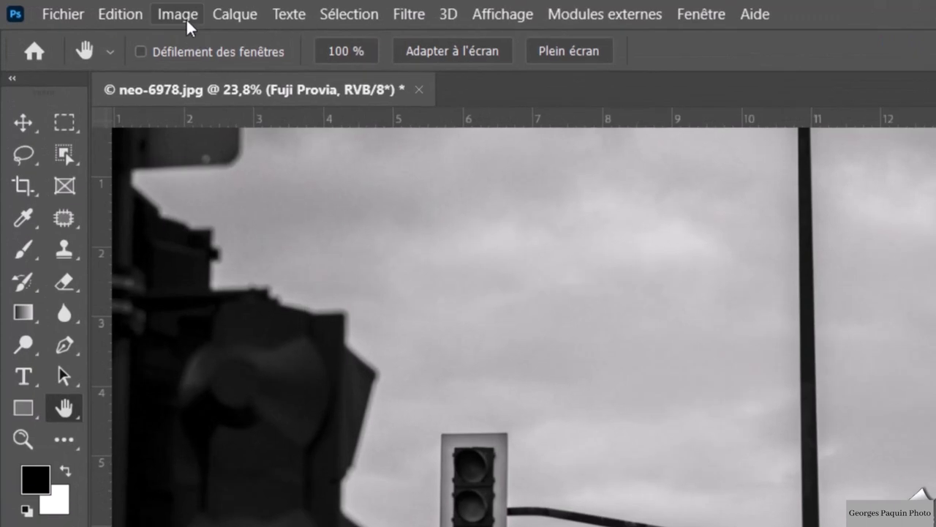
pyautogui.click(90, 7)
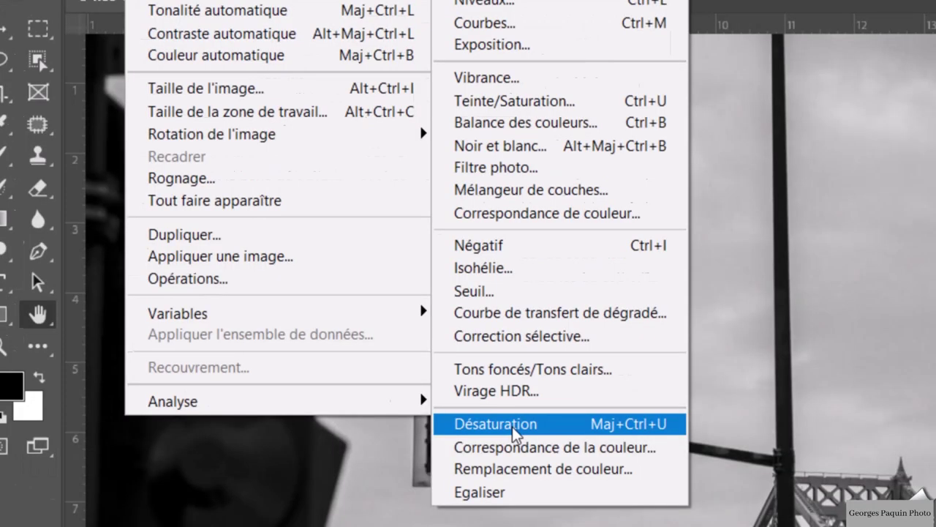
pyautogui.click(515, 432)
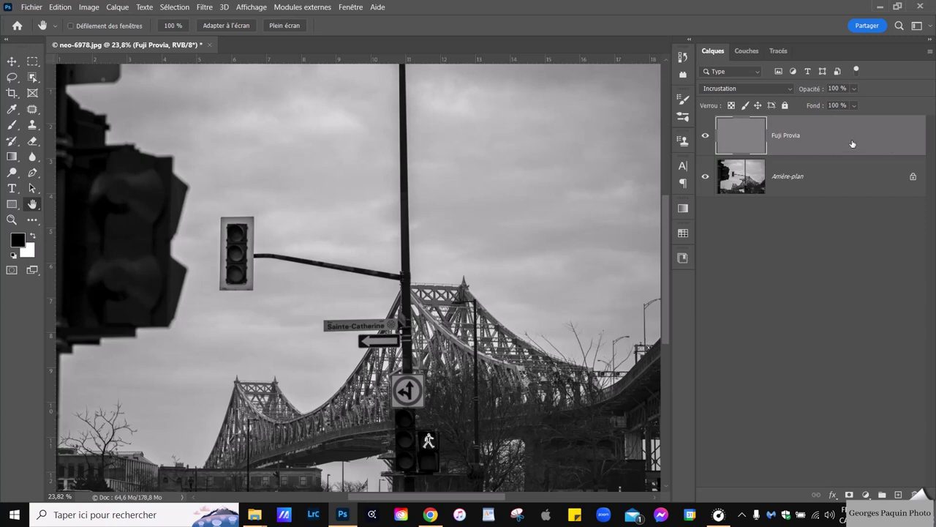
pyautogui.scroll(3, 528, 211)
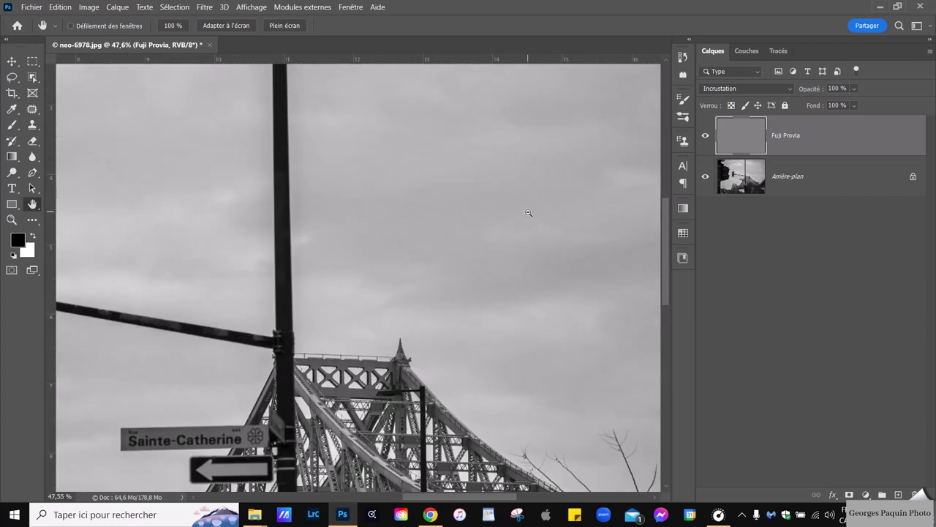
pyautogui.scroll(2, 528, 211)
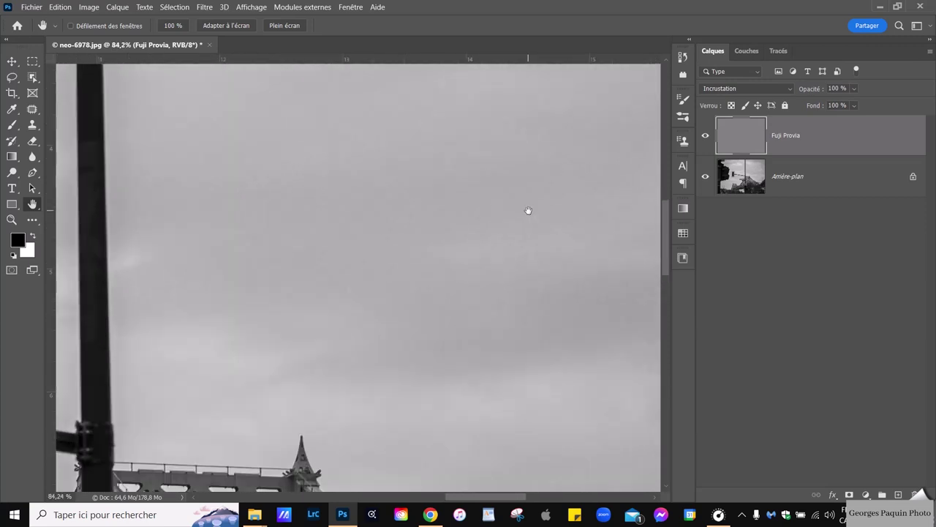
pyautogui.scroll(-2, 417, 224)
pyautogui.scroll(-3, 417, 224)
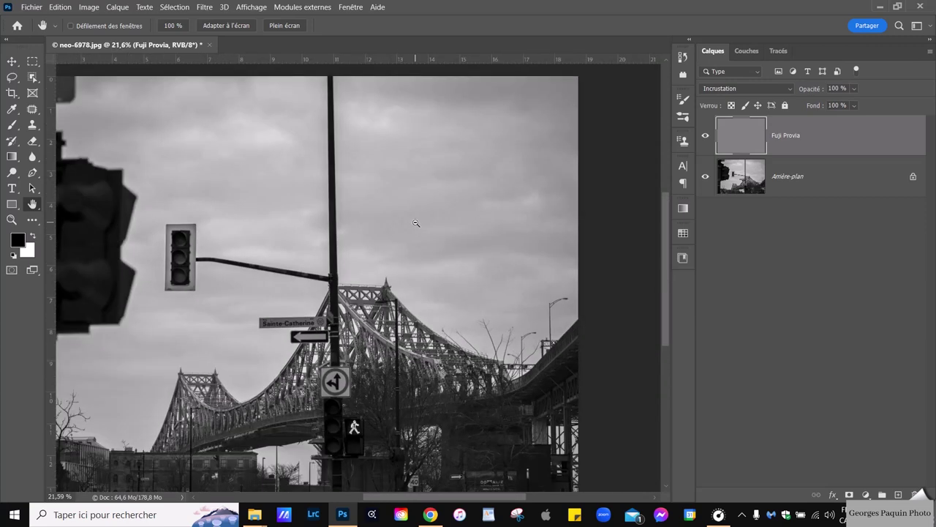
pyautogui.scroll(-1, 416, 221)
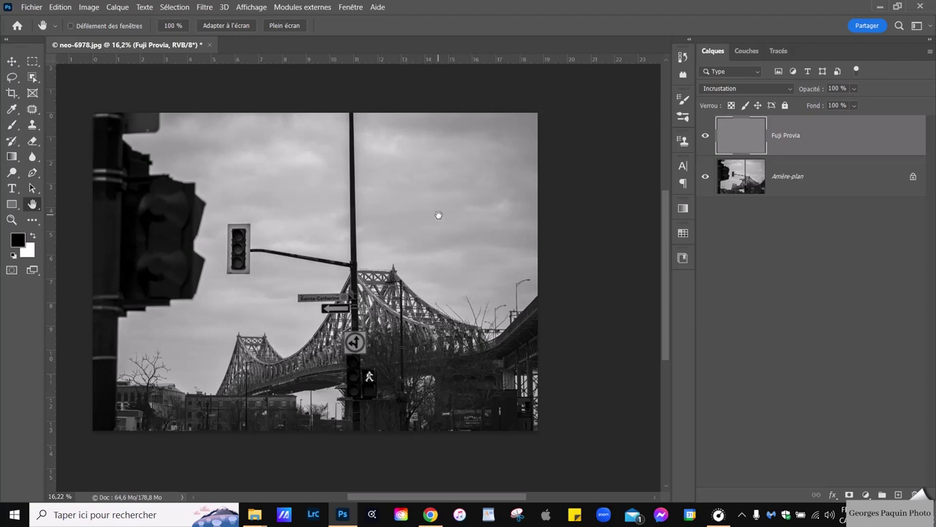